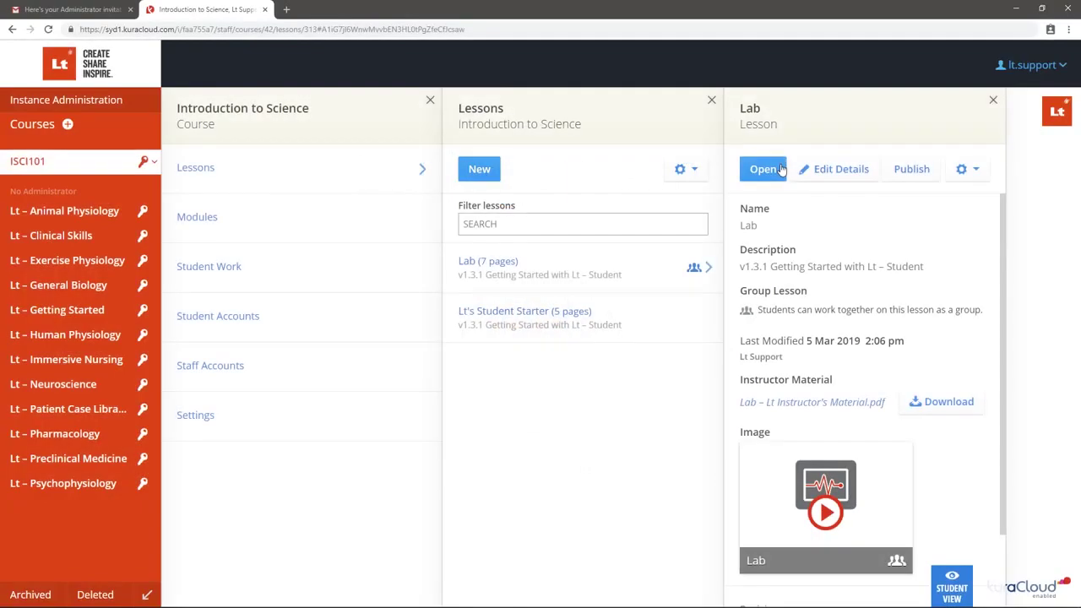
Open the Introduction to Science Lab lesson at its Introduction page, 1 of 7
left_click(780, 169)
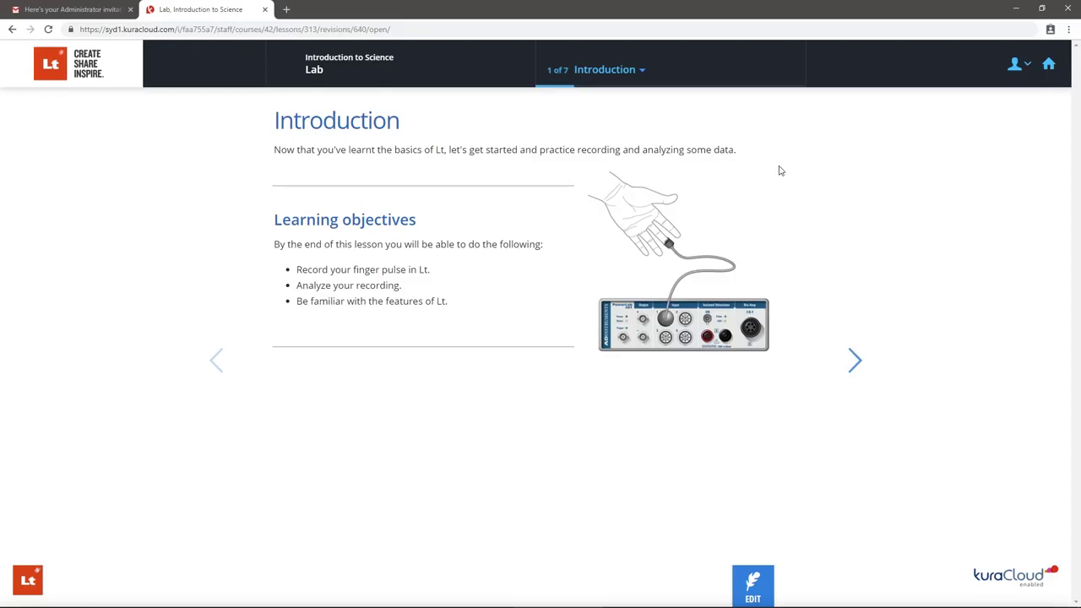
Jump to the Your PowerLab section and view, then close, its alternative PowerLab popup
left_click(630, 71)
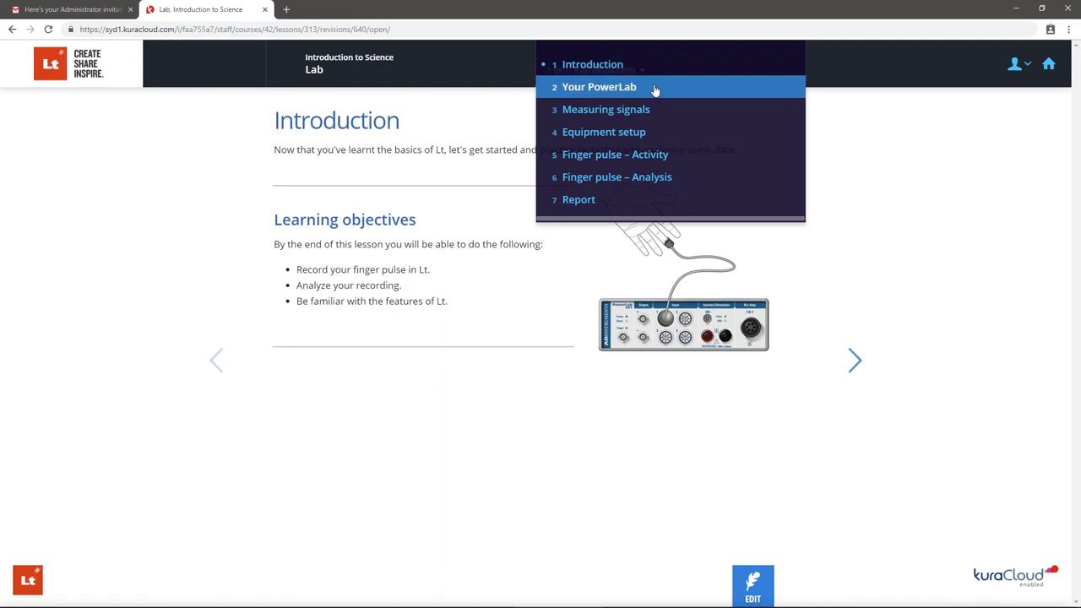
left_click(654, 88)
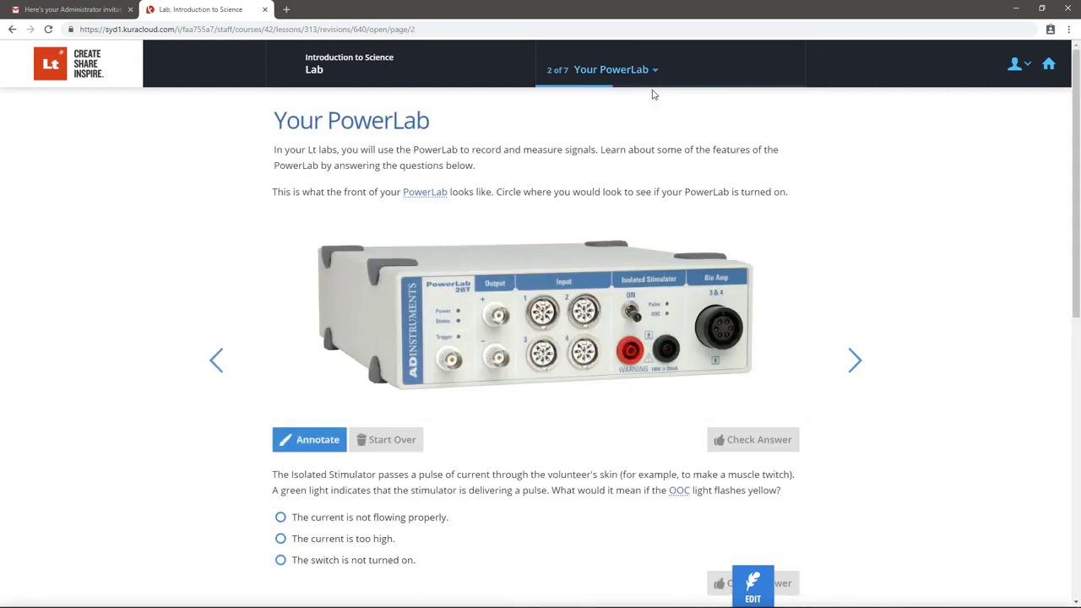
left_click(429, 193)
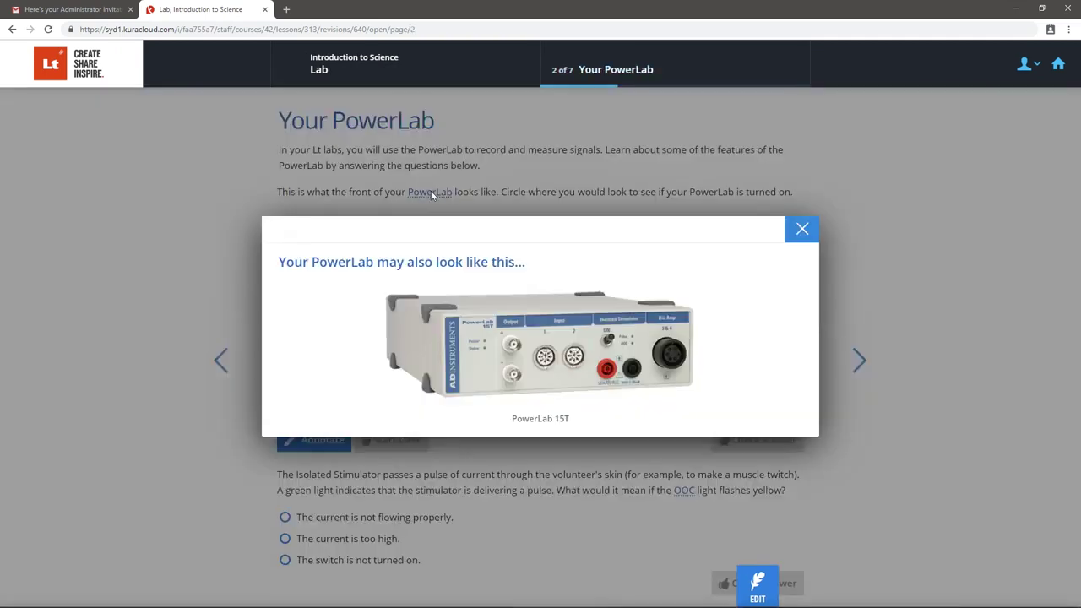
left_click(800, 230)
Advance from Your PowerLab to page 3, Measuring signals
scroll(797, 235, "down", 5)
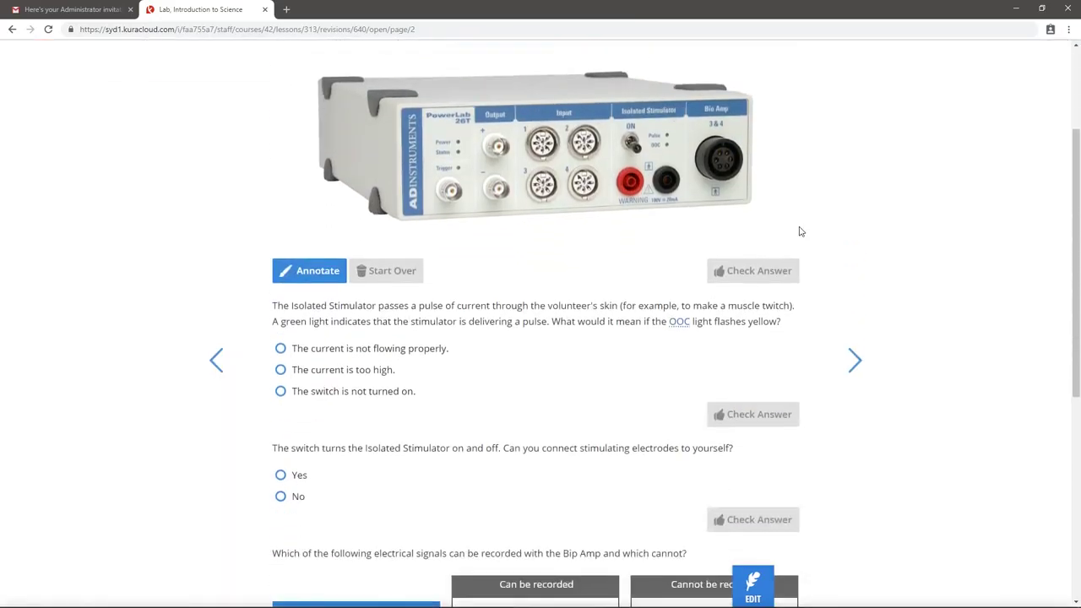
scroll(800, 231, "down", 2)
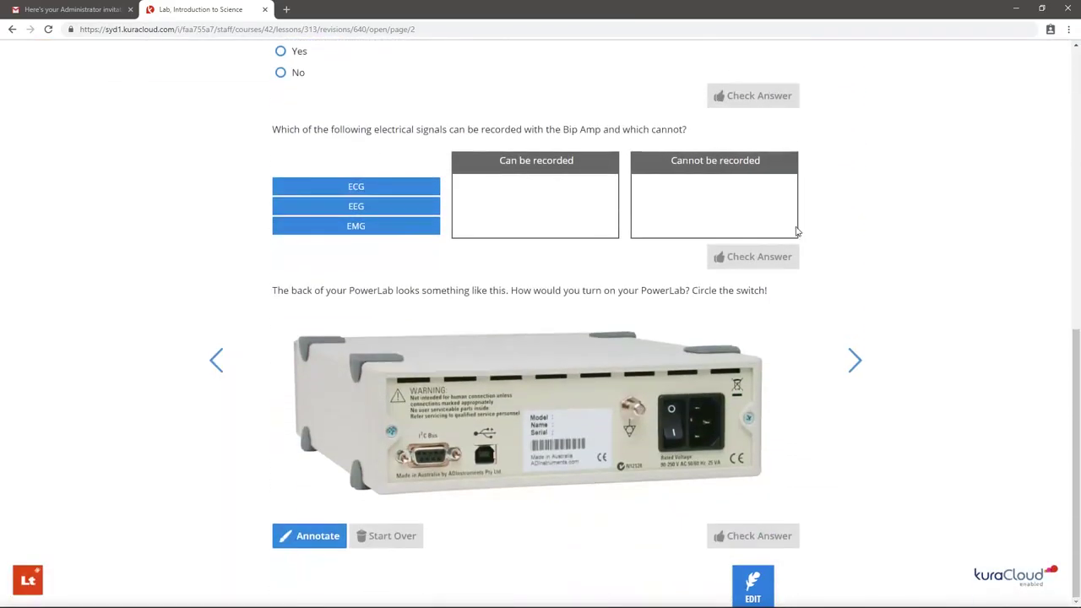
left_click(852, 358)
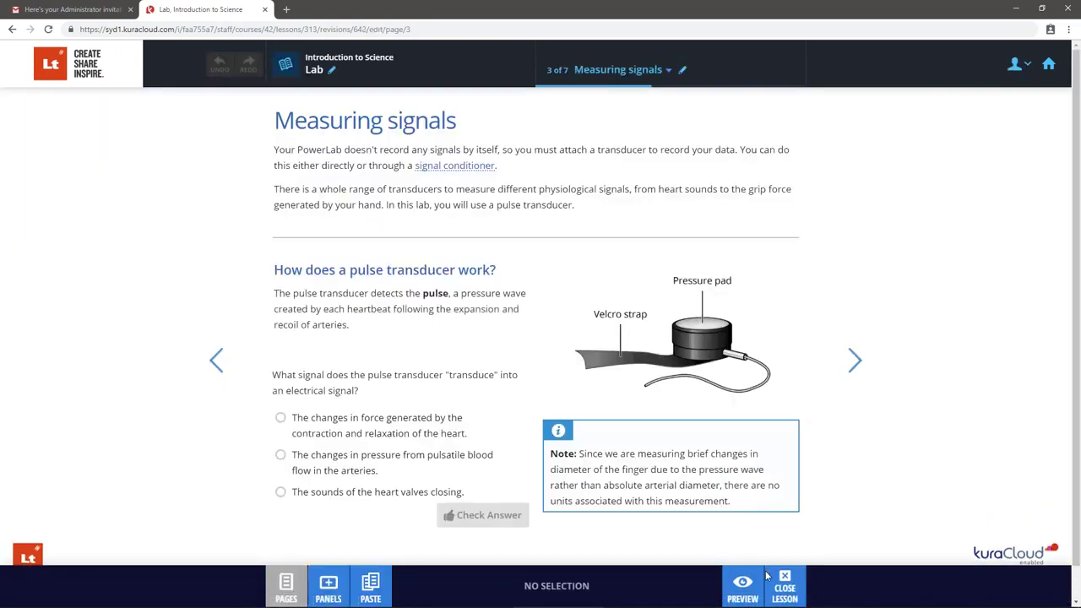
Select the intro text, pressure pad image and pulse transducer explanation panels in turn
left_click(657, 192)
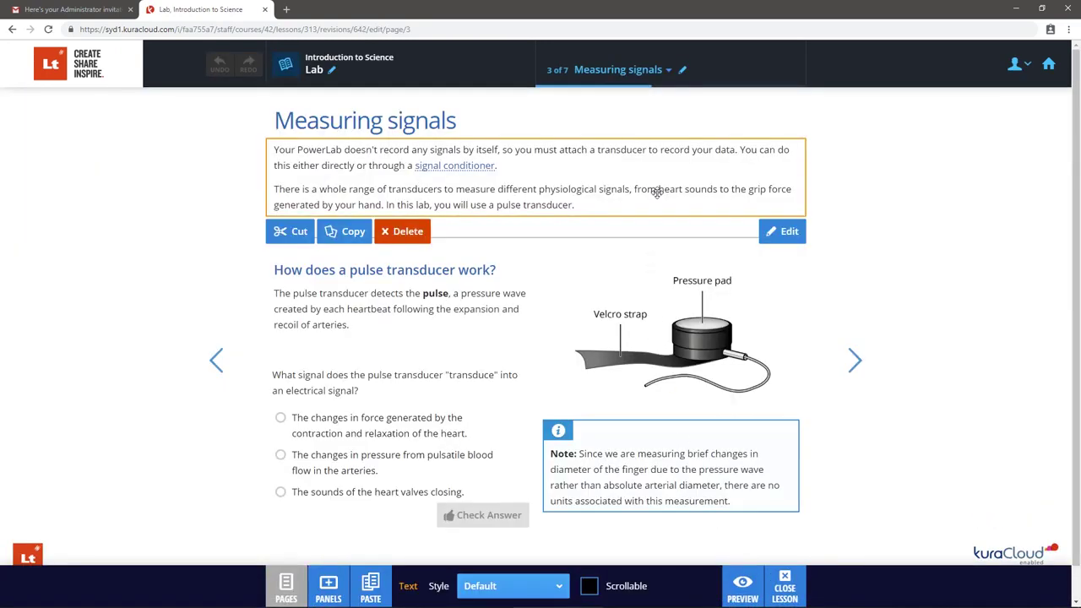
left_click(651, 293)
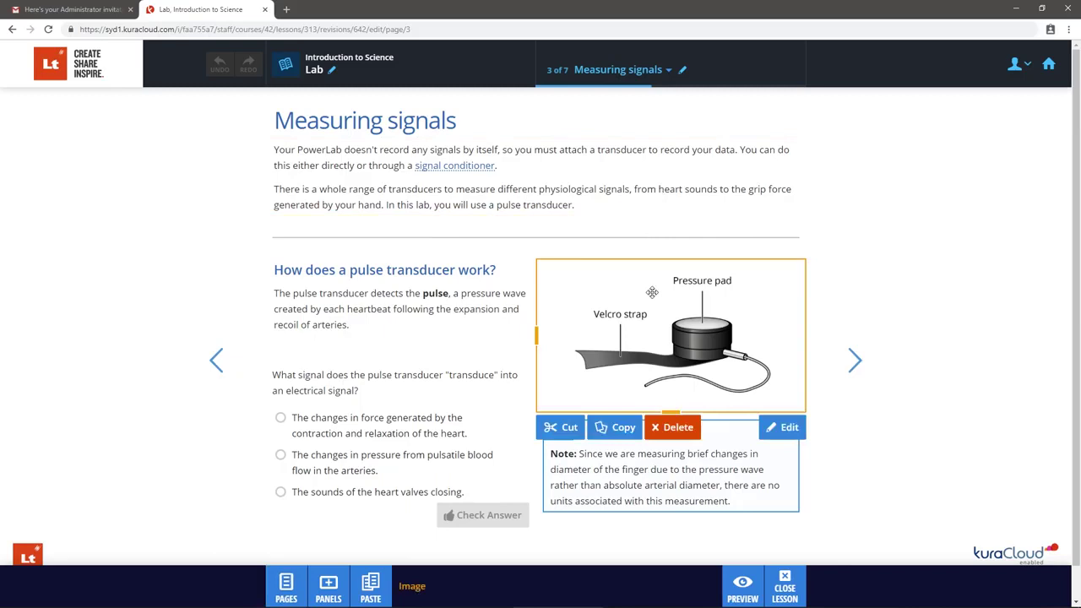
left_click(476, 293)
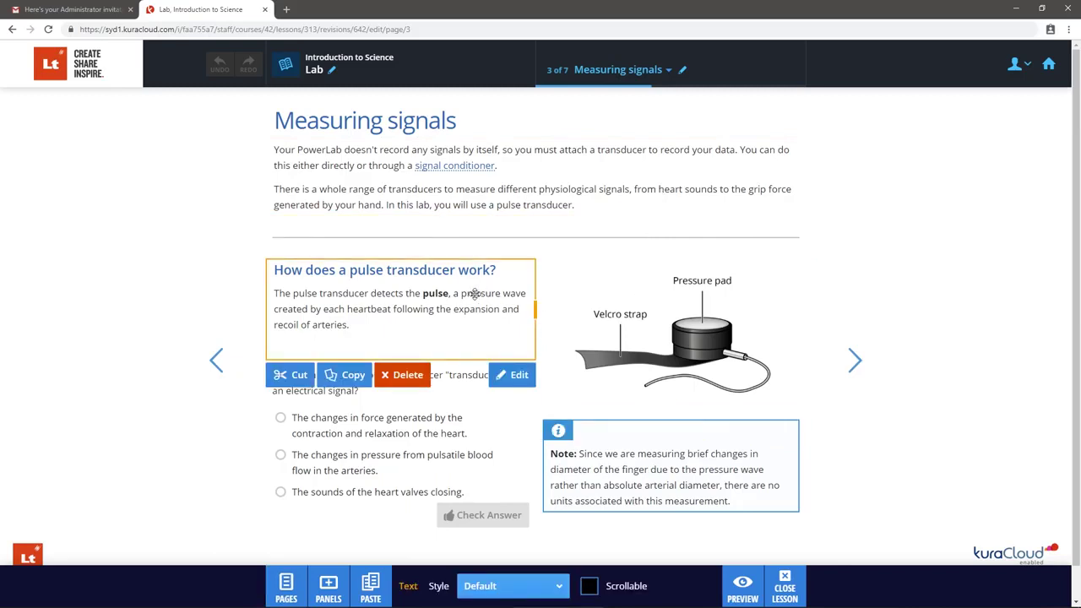
In the pulse transducer explanation, toggle bold on 'pulse', undo it, and finish editing
left_click(511, 374)
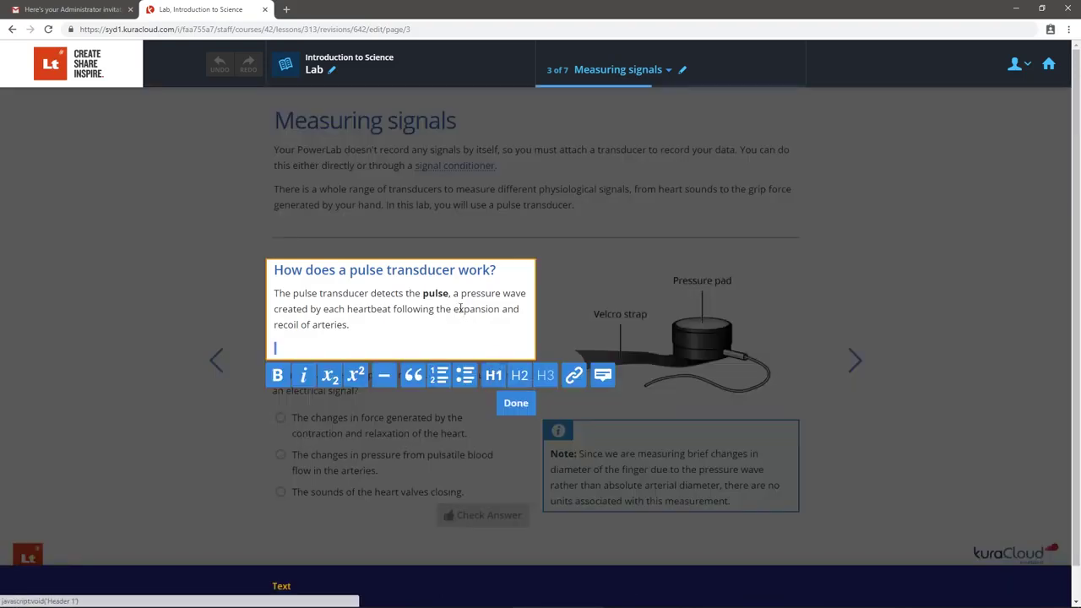
double_click(437, 293)
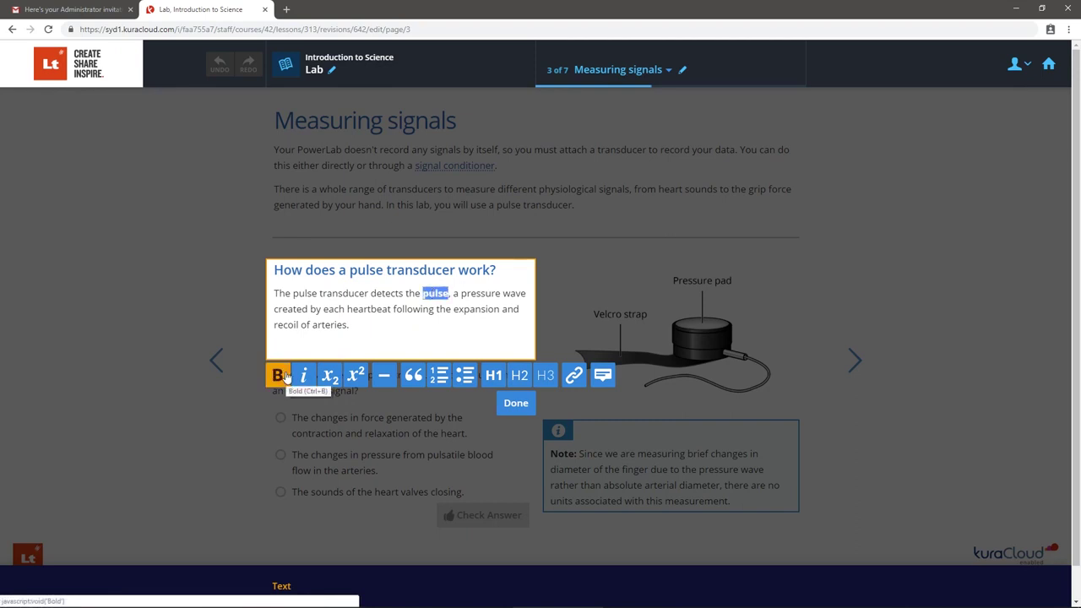
left_click(279, 376)
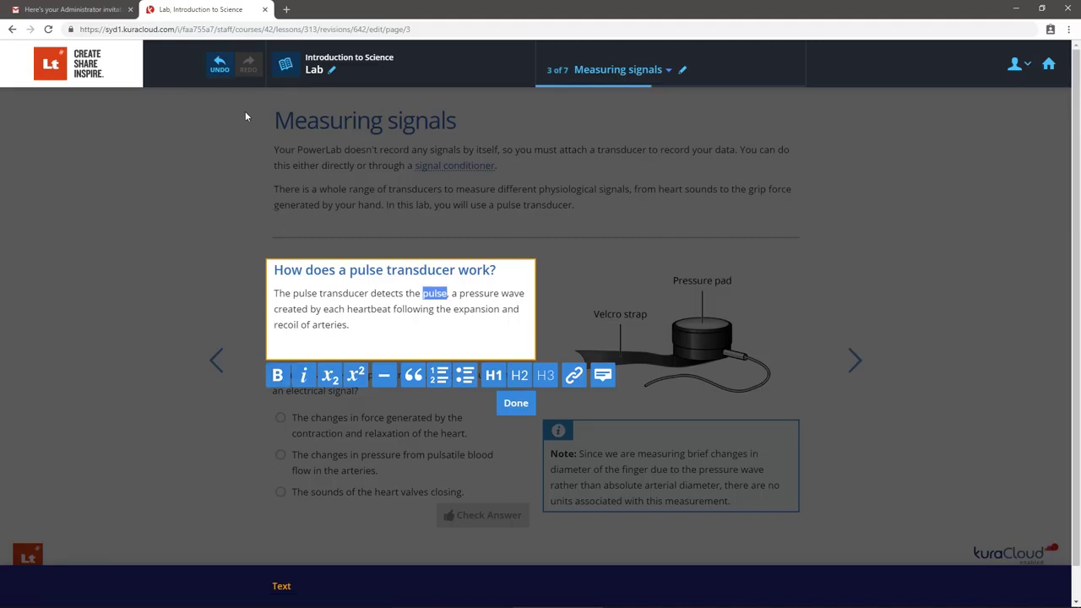
left_click(225, 63)
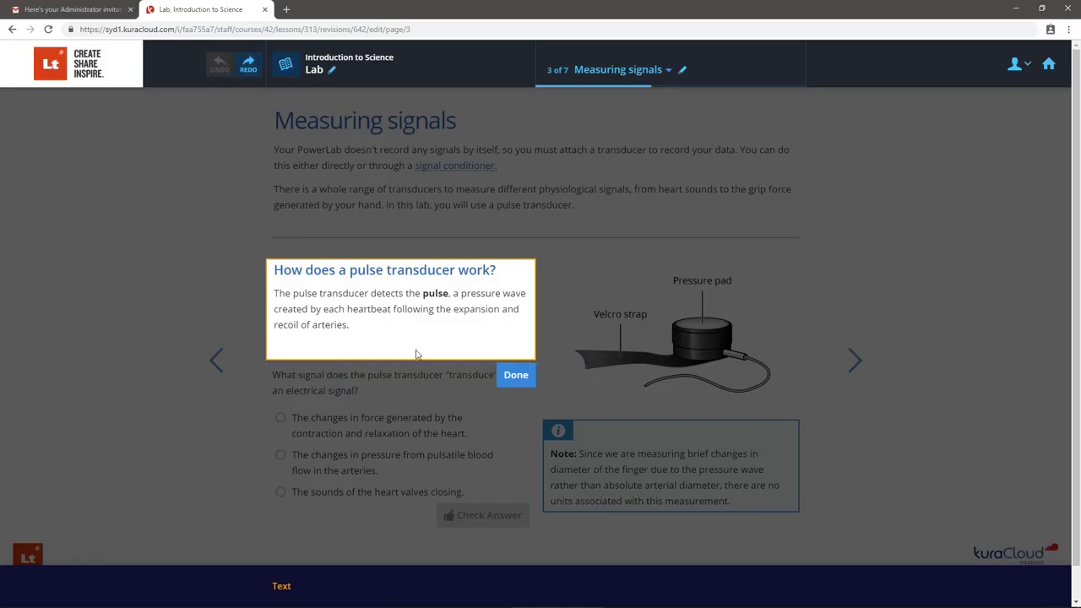
left_click(524, 375)
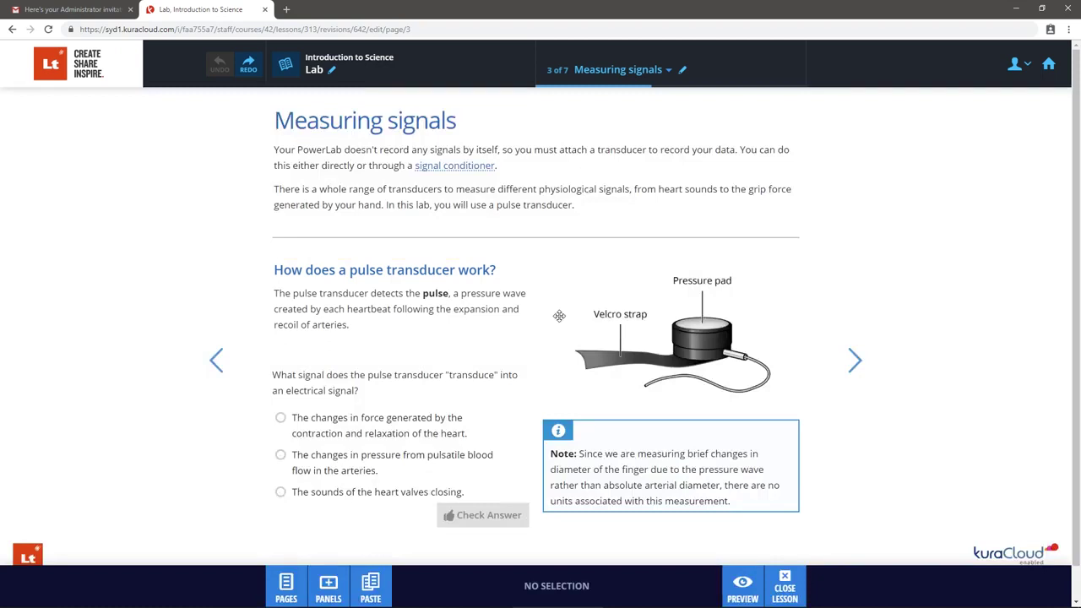
Drag the pulse transducer explanation above the question and the Note below it, both full width
left_click(491, 301)
left_click_drag(491, 302, 517, 264)
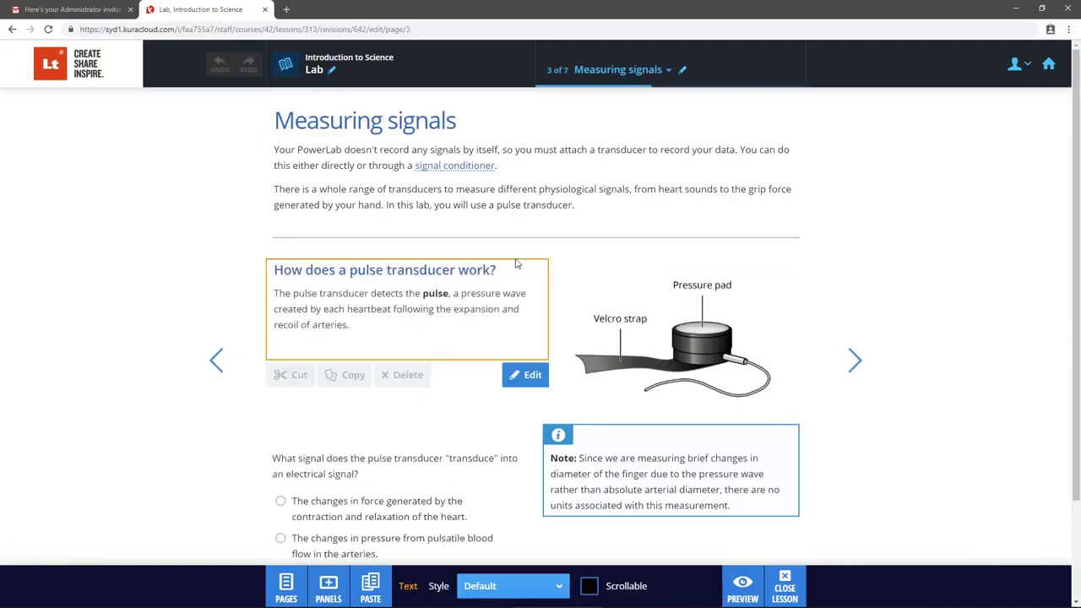
scroll(517, 263, "down", 1)
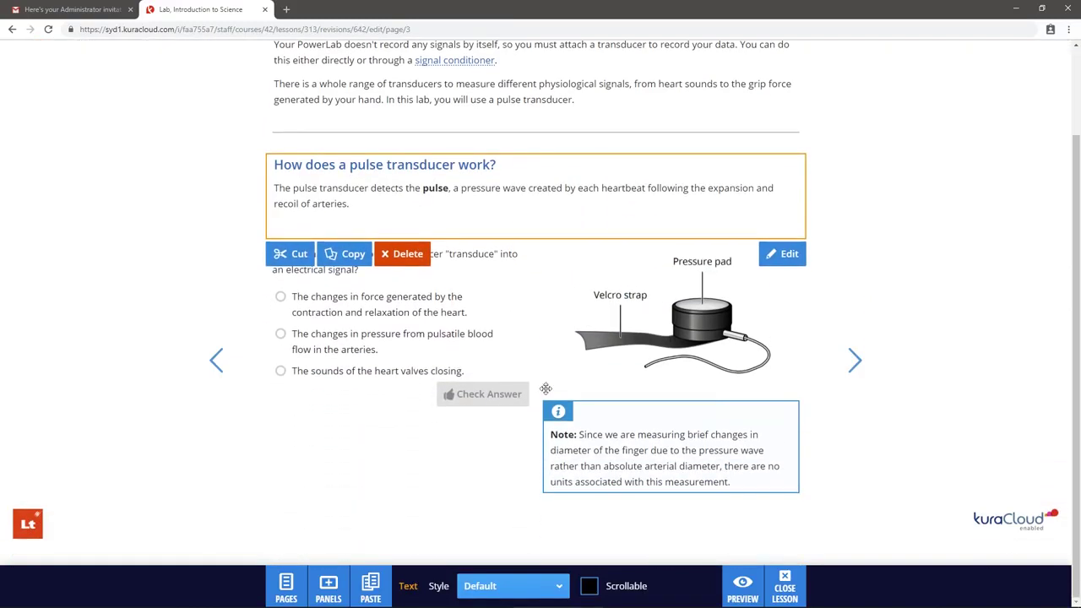
left_click(608, 415)
left_click_drag(608, 415, 488, 504)
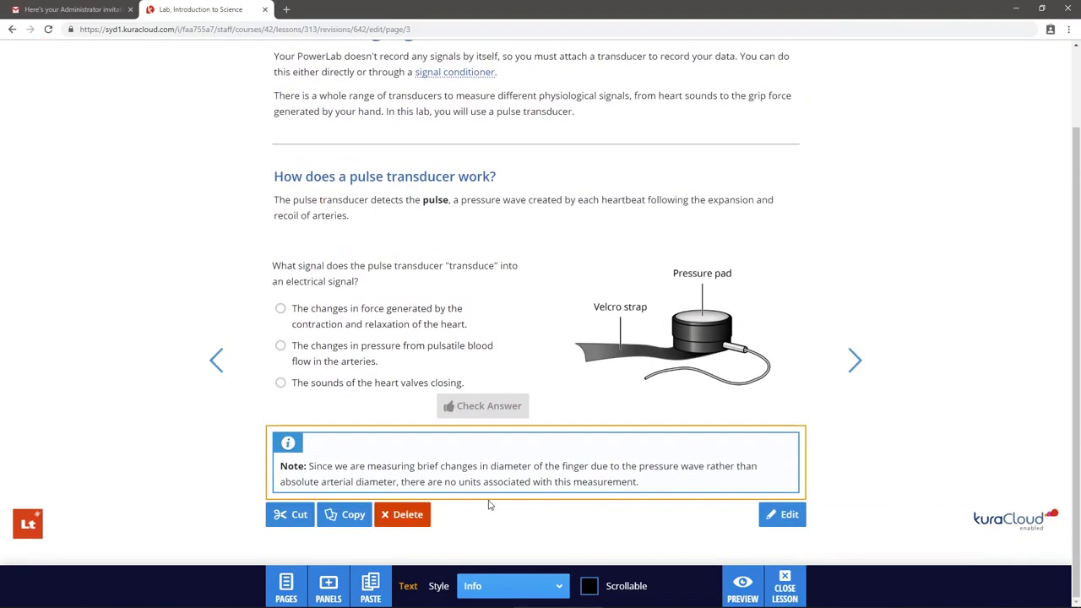
Widen the pressure pad image leftward and make it taller, then show the Panels picker
left_click(633, 359)
left_click_drag(535, 325, 498, 324)
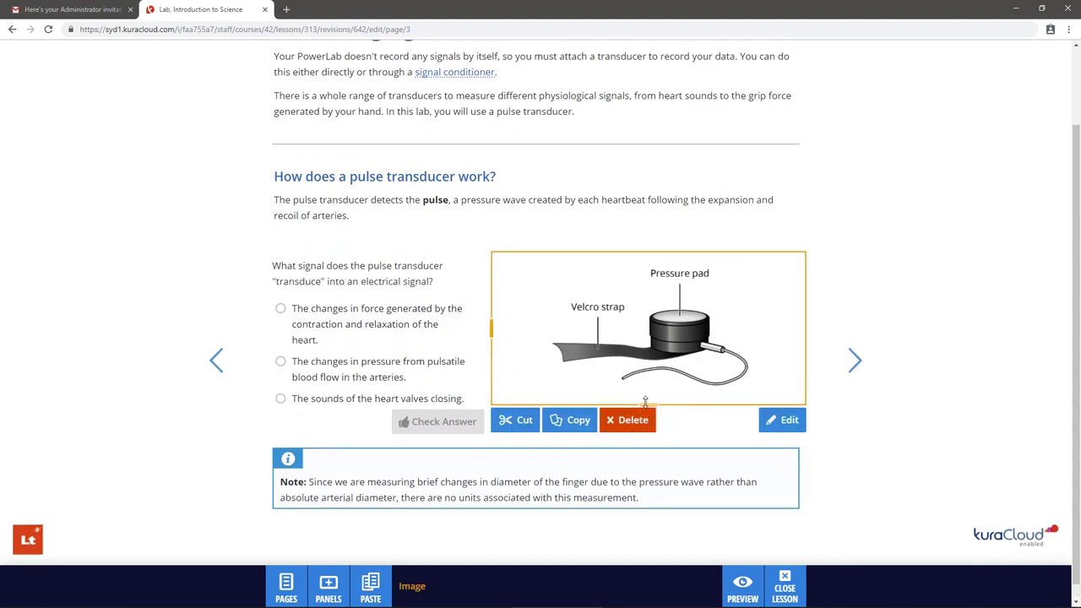
left_click_drag(645, 402, 647, 429)
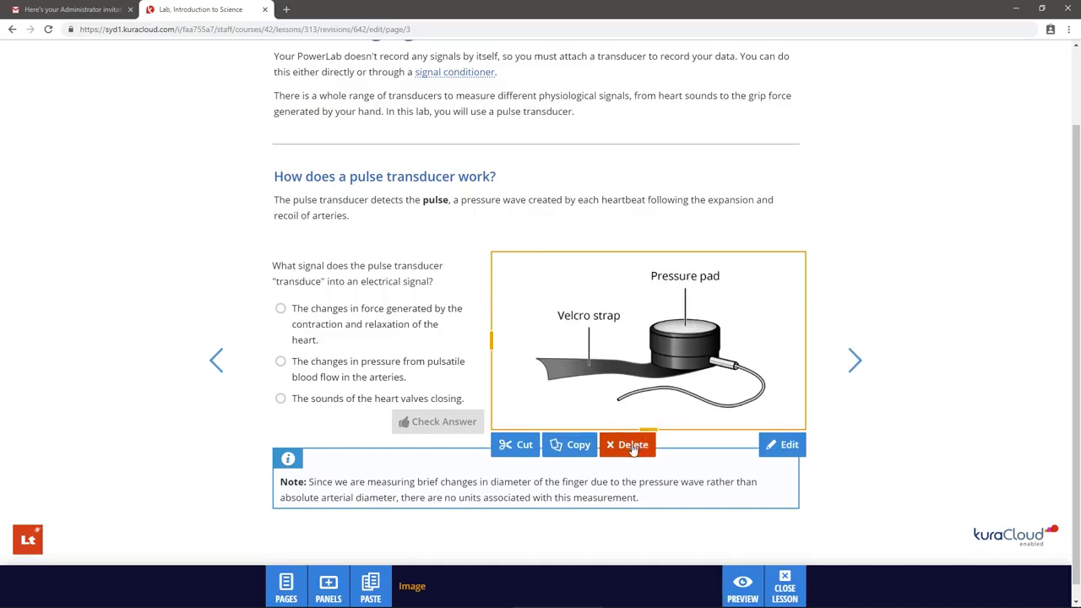
left_click(342, 577)
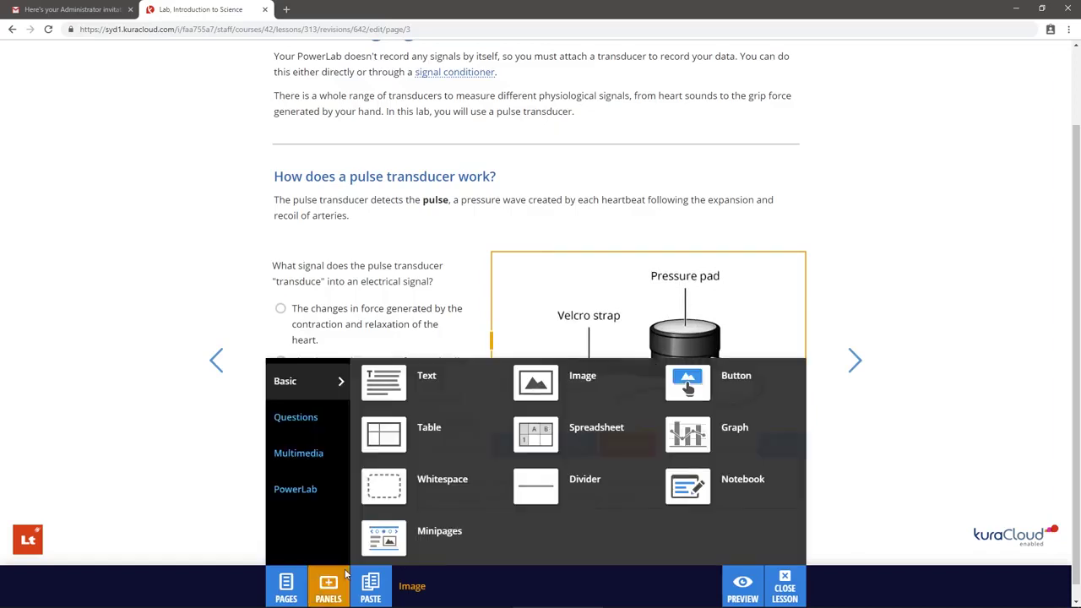
left_click(329, 417)
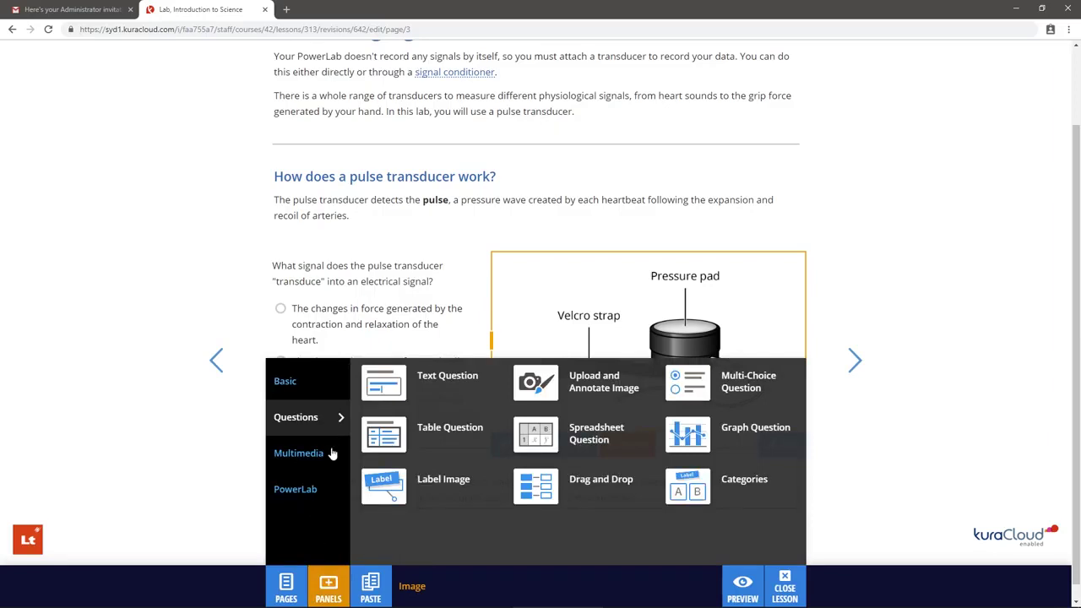
left_click(335, 453)
left_click(336, 491)
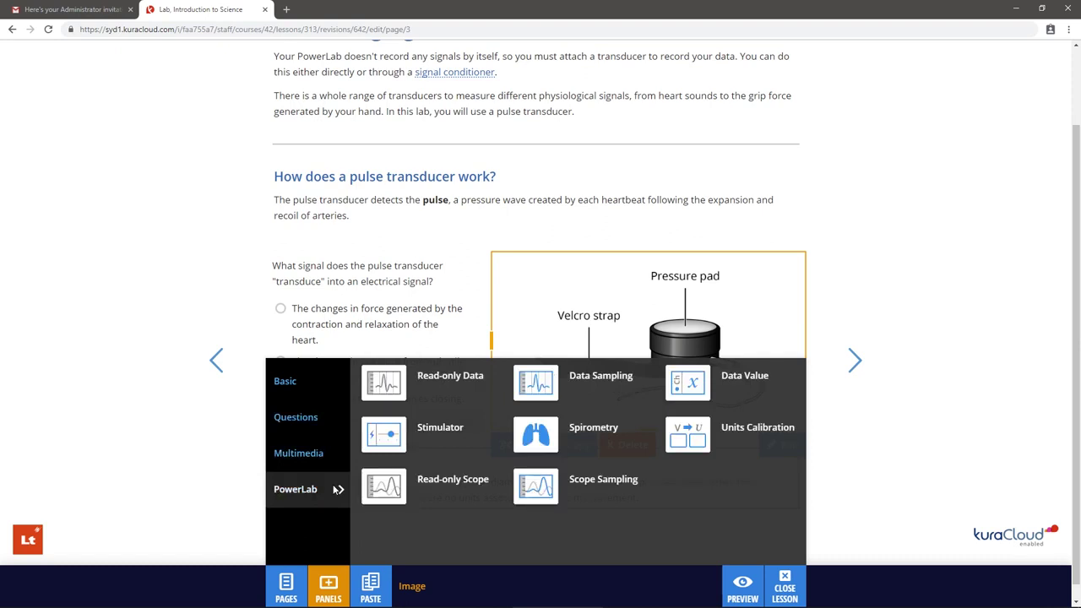
left_click(327, 382)
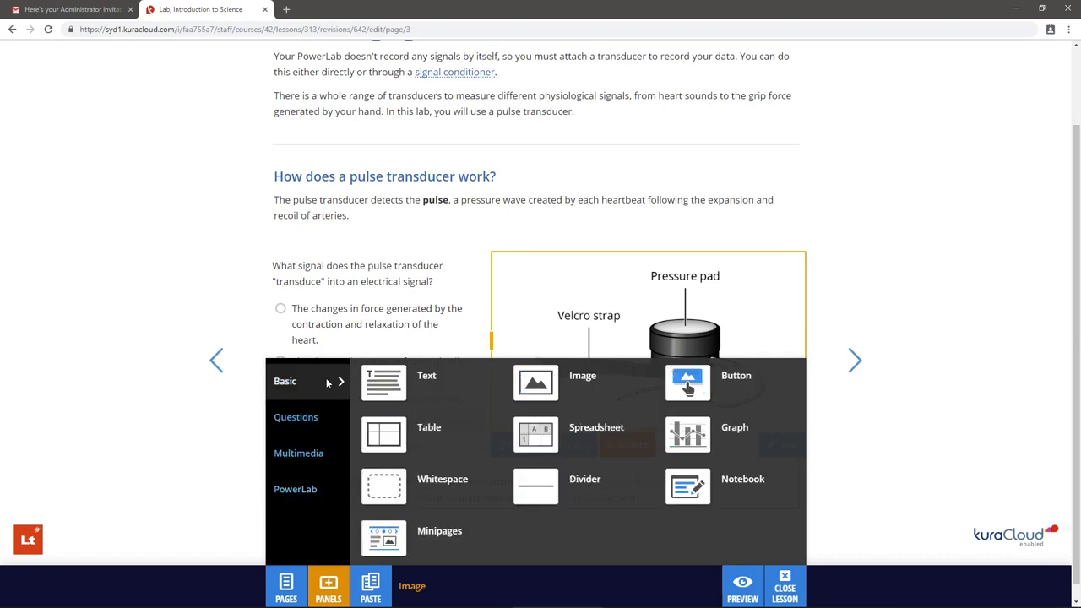
Place a Whitespace panel beside the Note and preview the Measuring signals page
left_click_drag(384, 486, 829, 477)
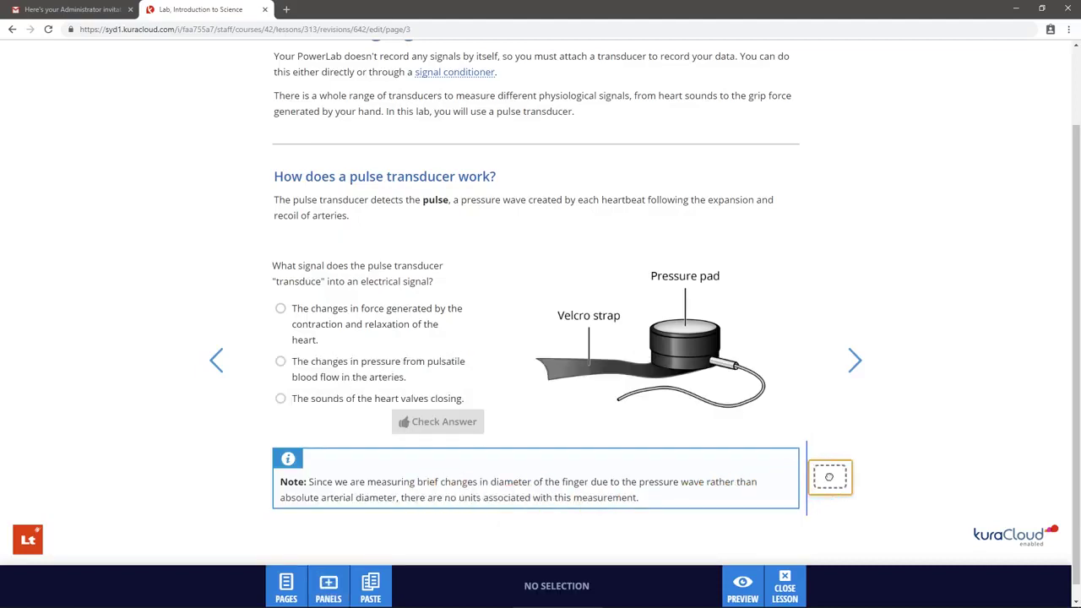
left_click_drag(829, 477, 828, 480)
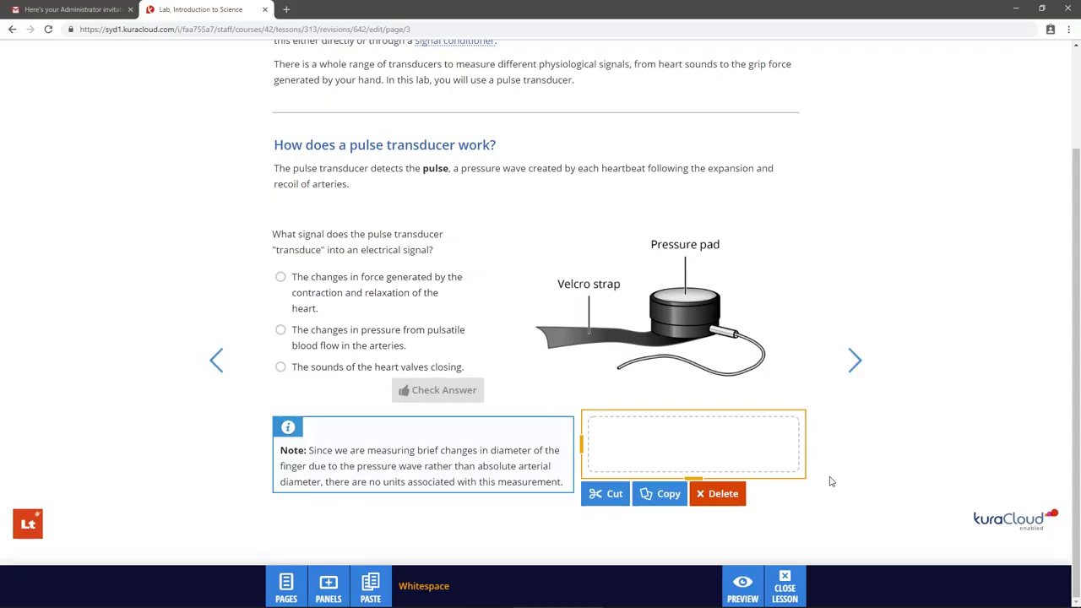
left_click(757, 581)
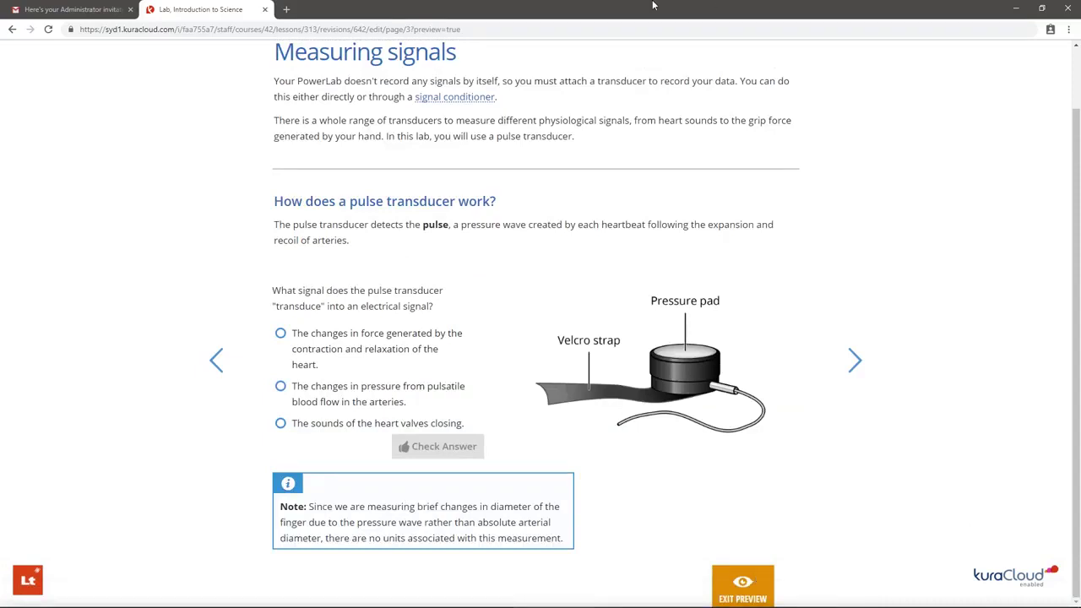
In preview, view and close the 'signal conditioner' popup, then exit preview
left_click(472, 98)
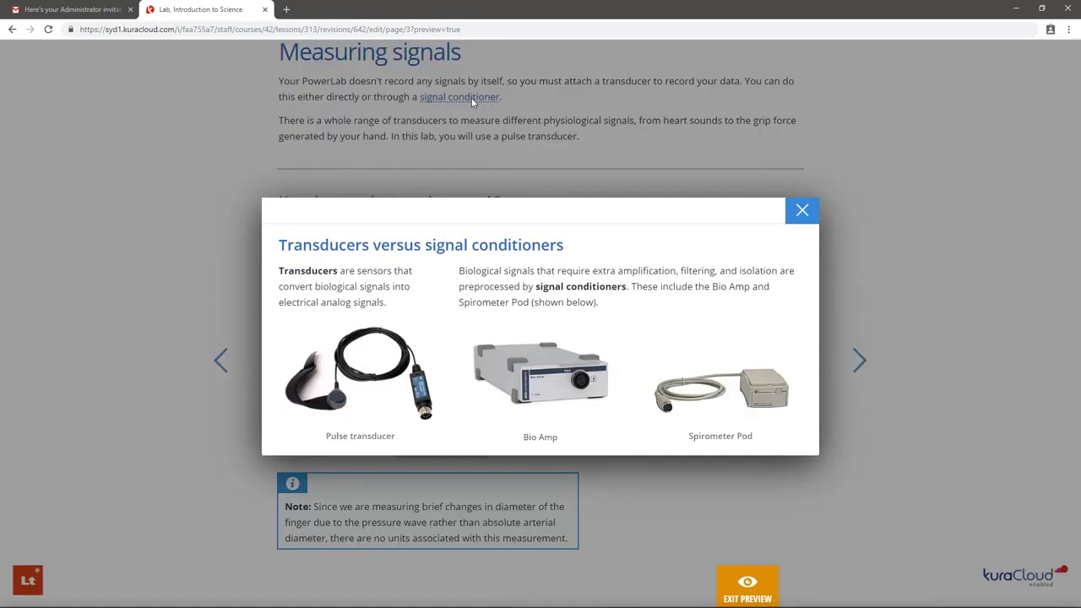
left_click(800, 211)
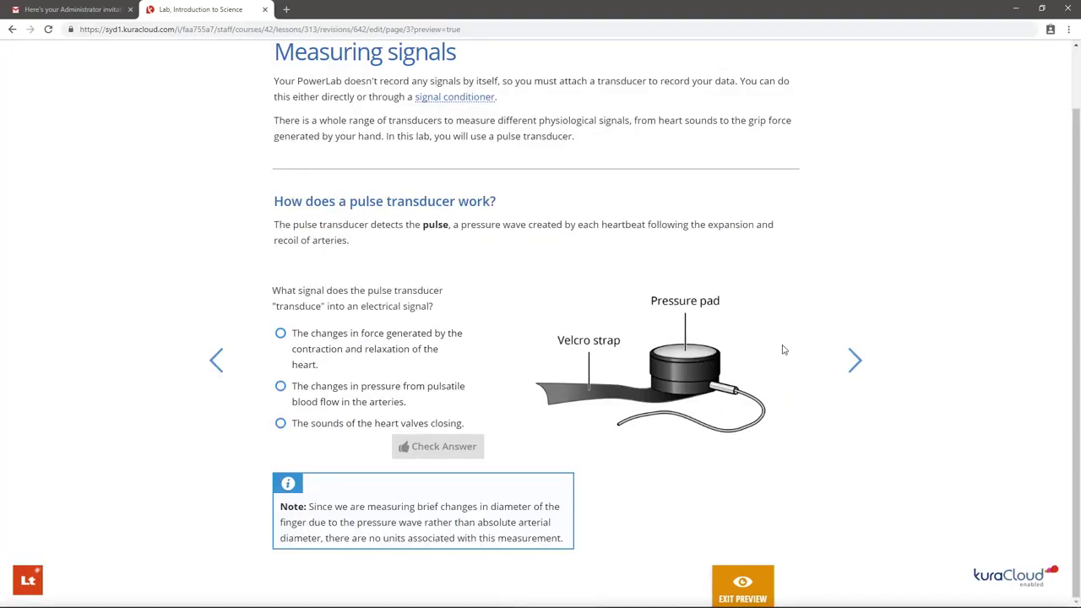
left_click(760, 581)
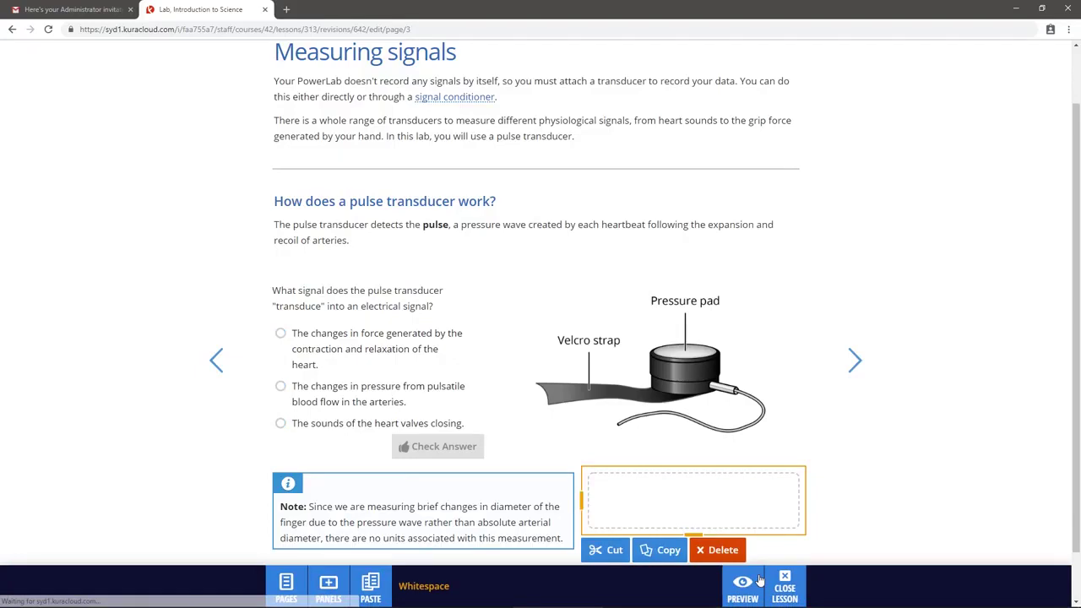
Open the intro text panel for editing with the cursor in the 'signal conditioner' link
left_click(517, 133)
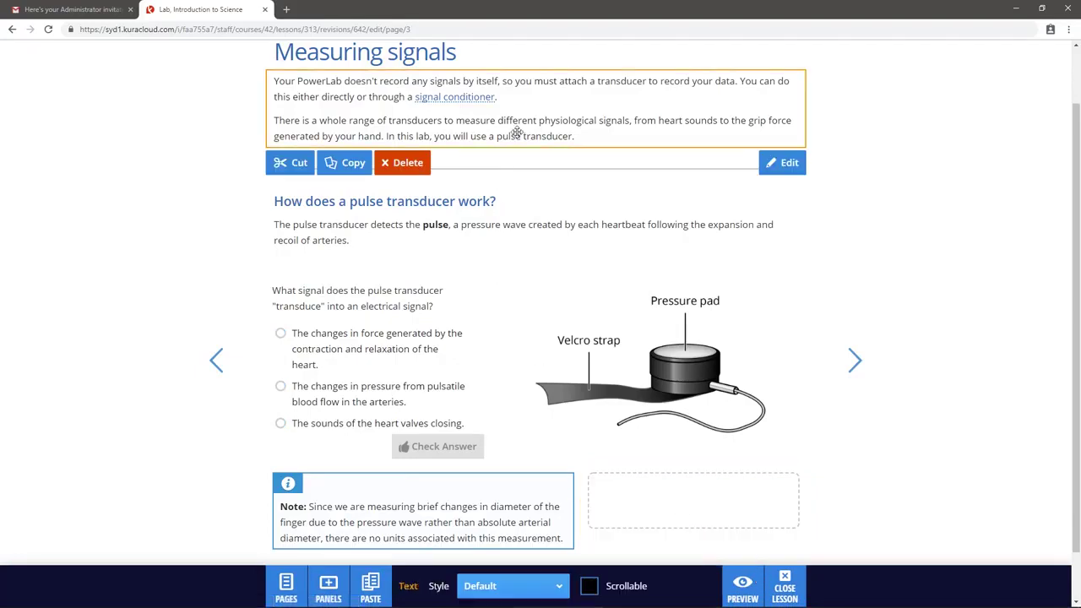
double_click(517, 134)
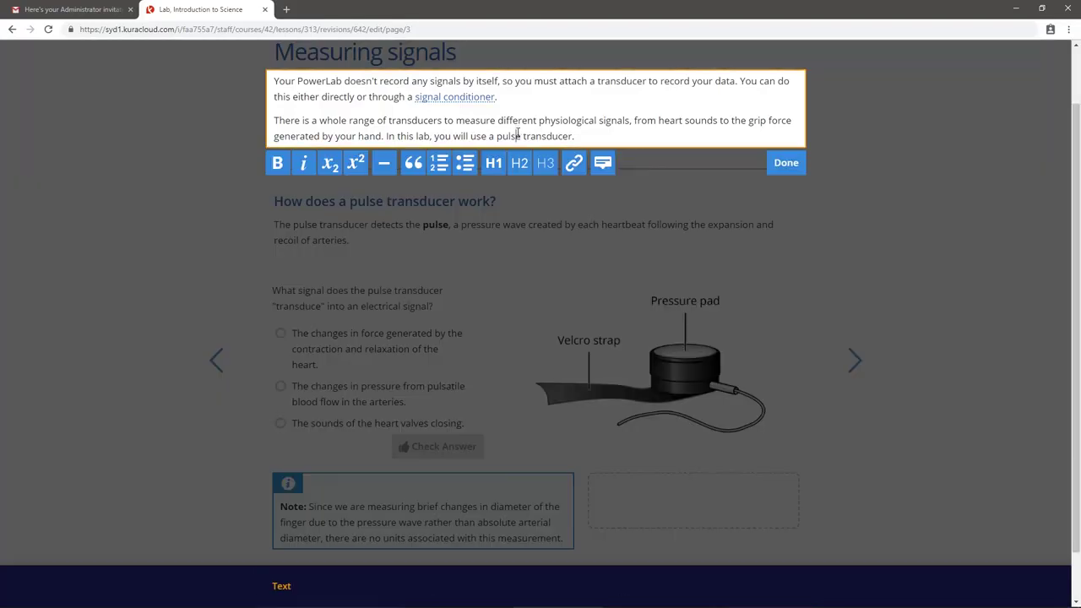
left_click(474, 97)
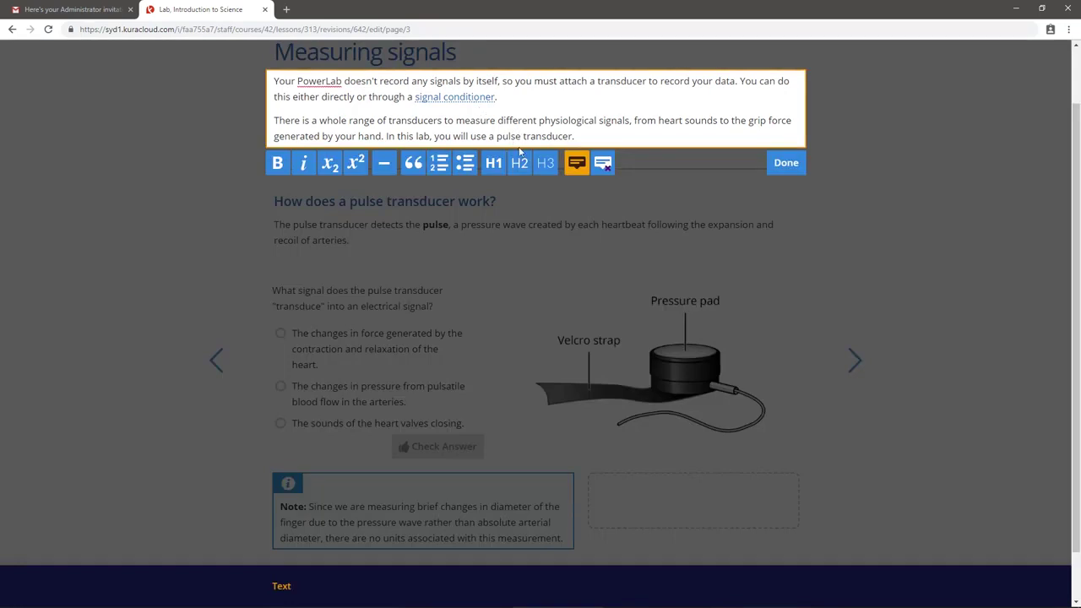
Open the link's popup editor, glance at the Scrolling popup, then reselect 'Transducers versus signal conditioners'
left_click(576, 163)
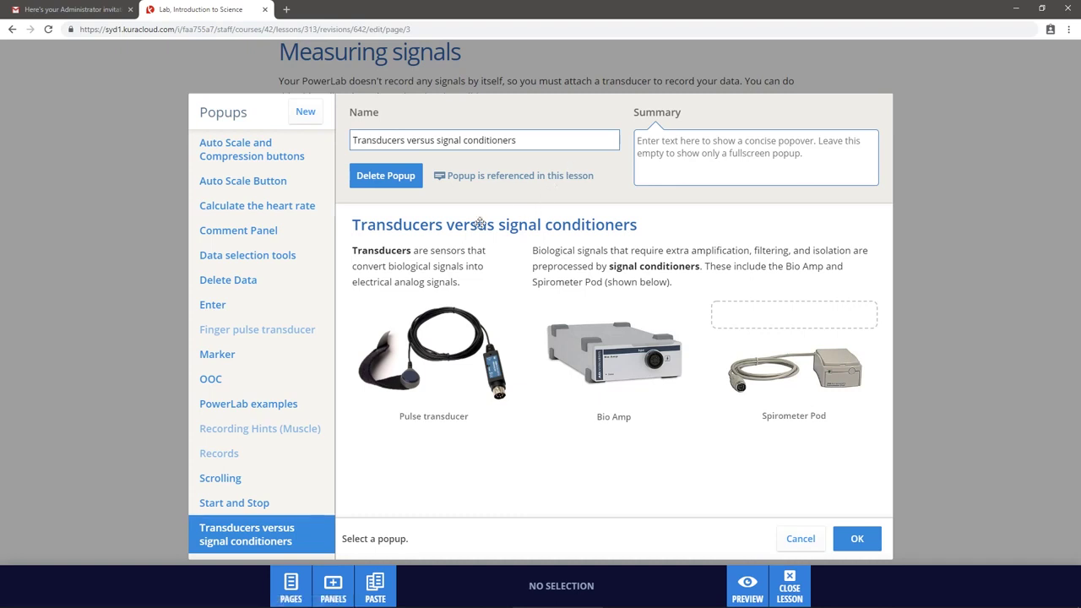
scroll(263, 266, "down", 1)
scroll(264, 270, "down", 1)
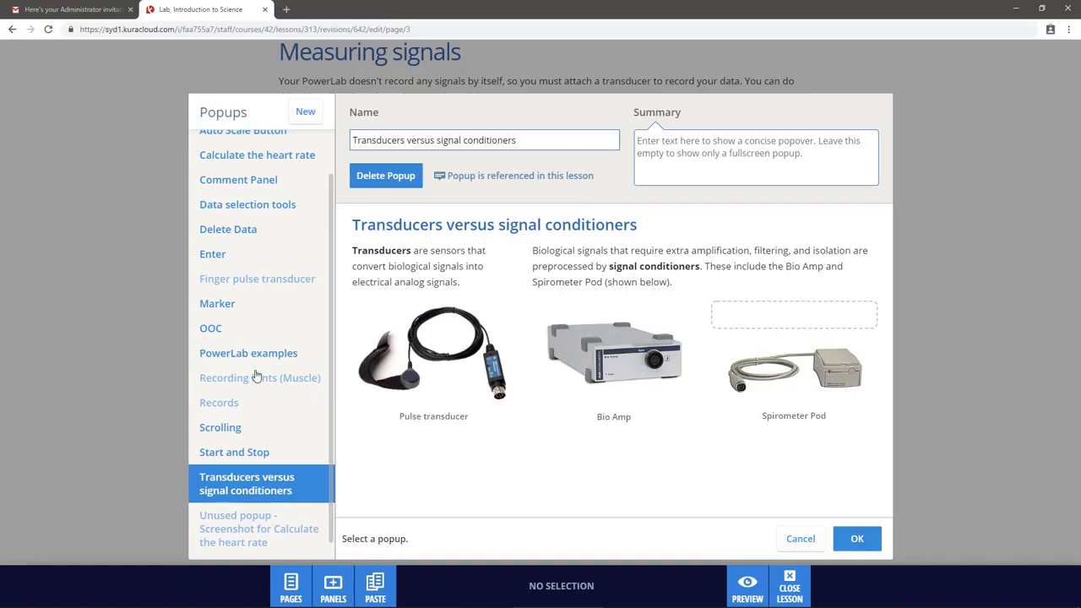
left_click(257, 428)
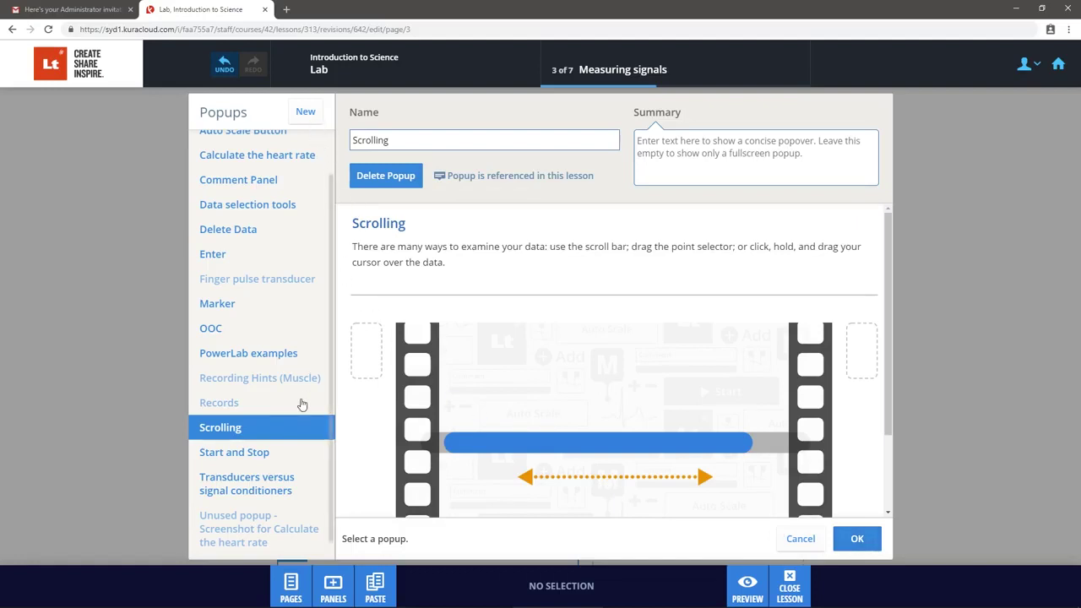
left_click(295, 480)
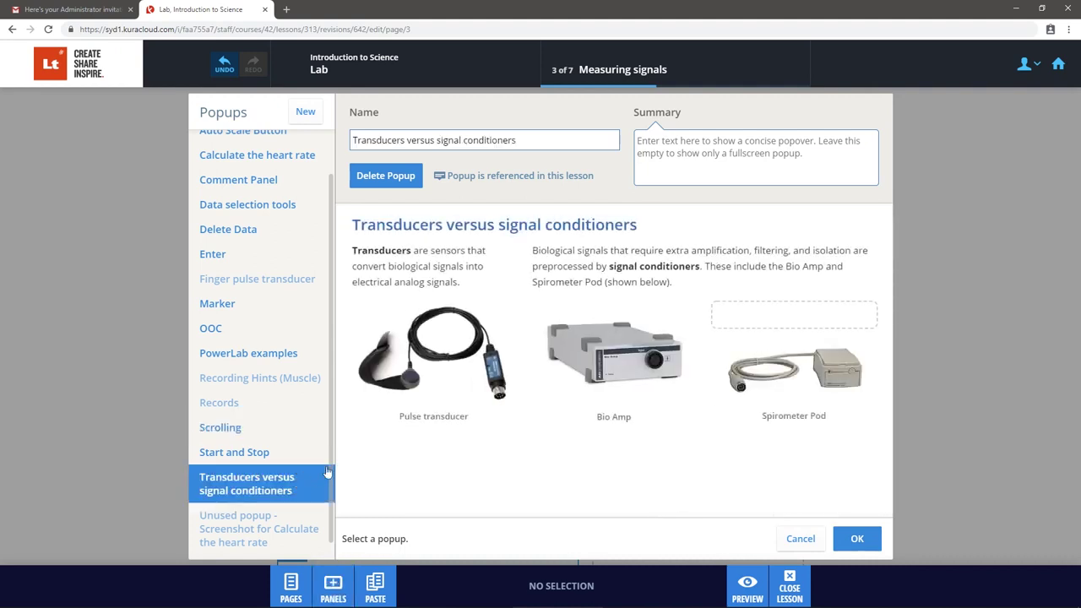
Undo a stray text-block move, then set the popup summary to 'Signal conditioners process biological signals'
left_click_drag(584, 258, 344, 262)
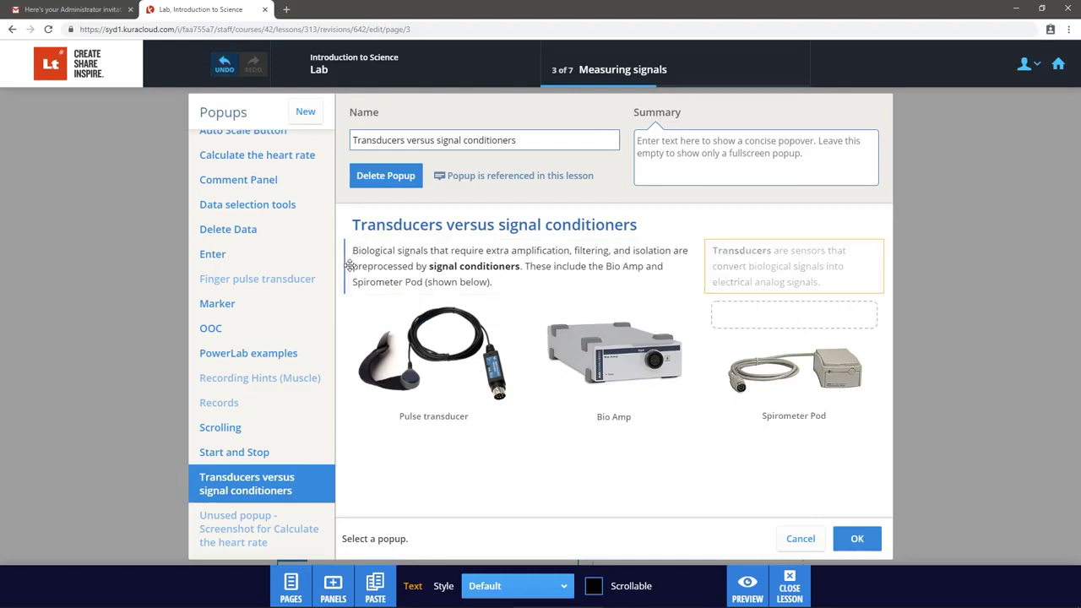
key("ctrl+z")
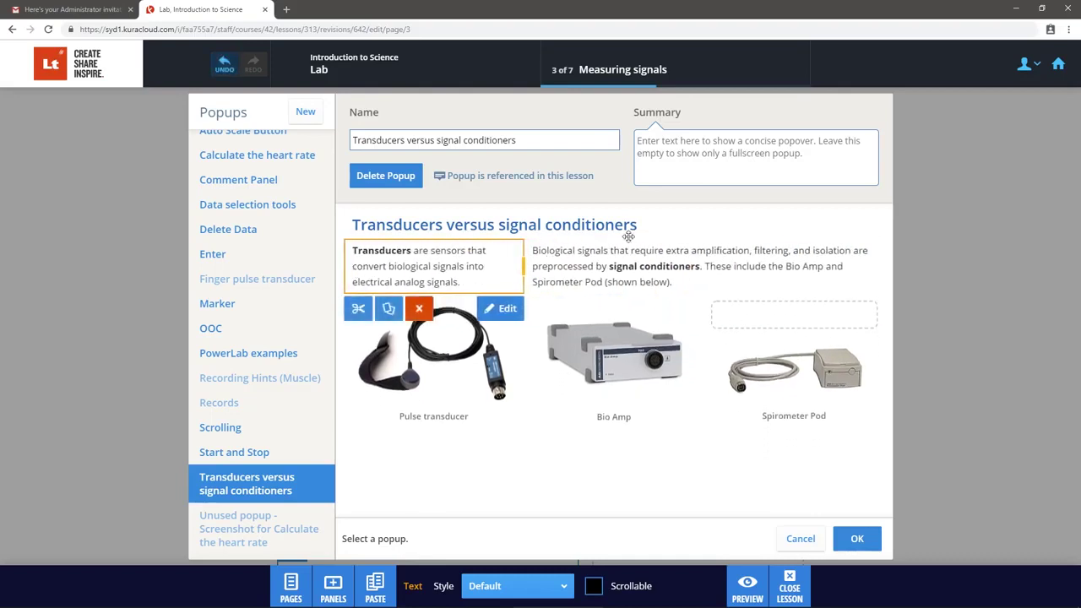
left_click(699, 157)
type("Signa")
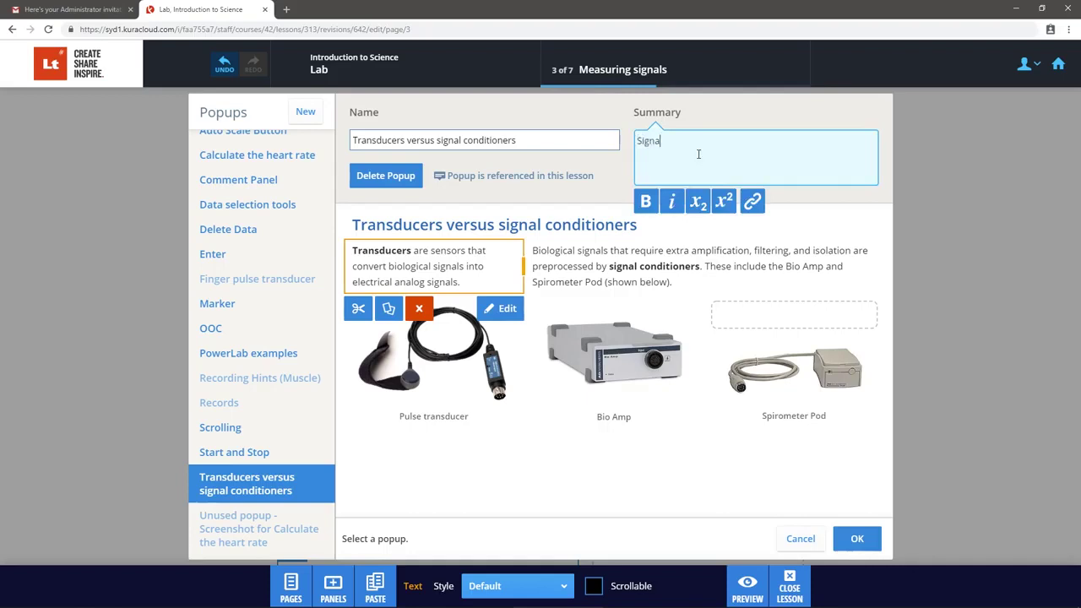
type("l conditioners process biological signals")
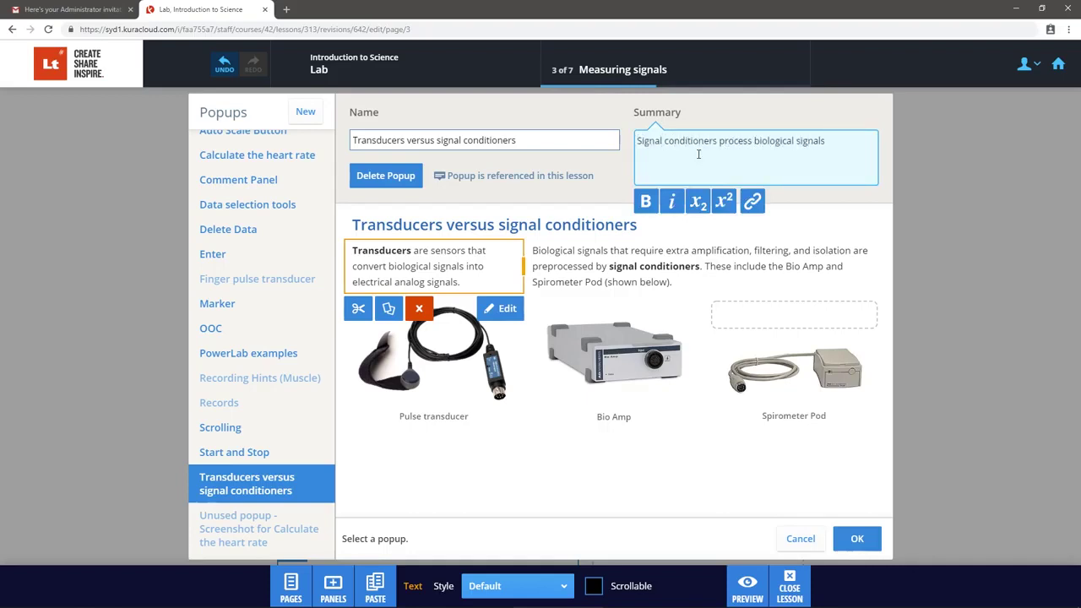
Confirm the popup and text edits, then preview the page's signal conditioner popover and full popup
left_click(842, 538)
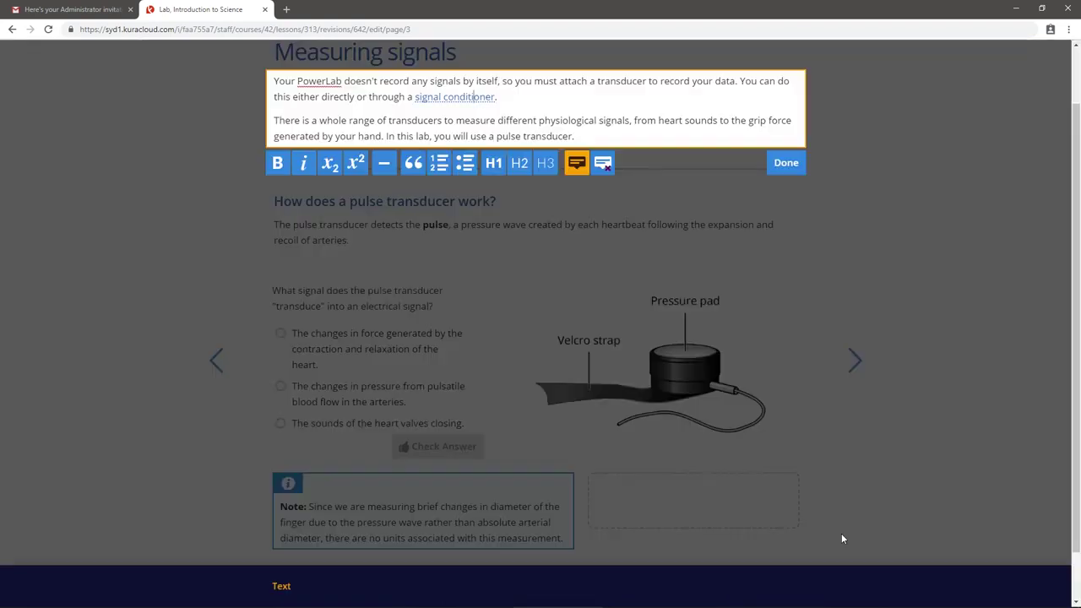
left_click(786, 163)
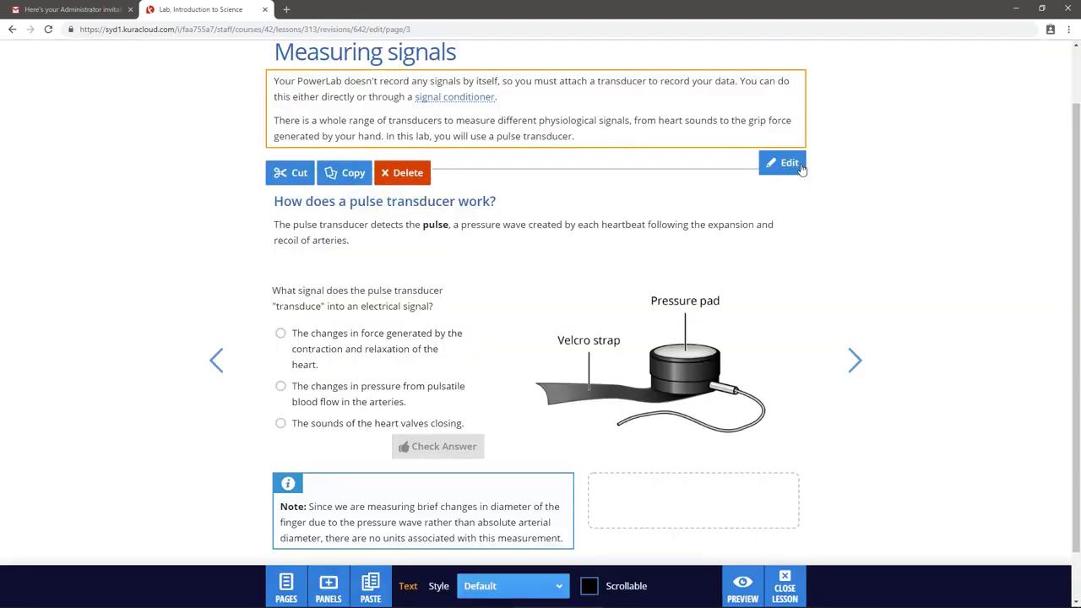
left_click(750, 582)
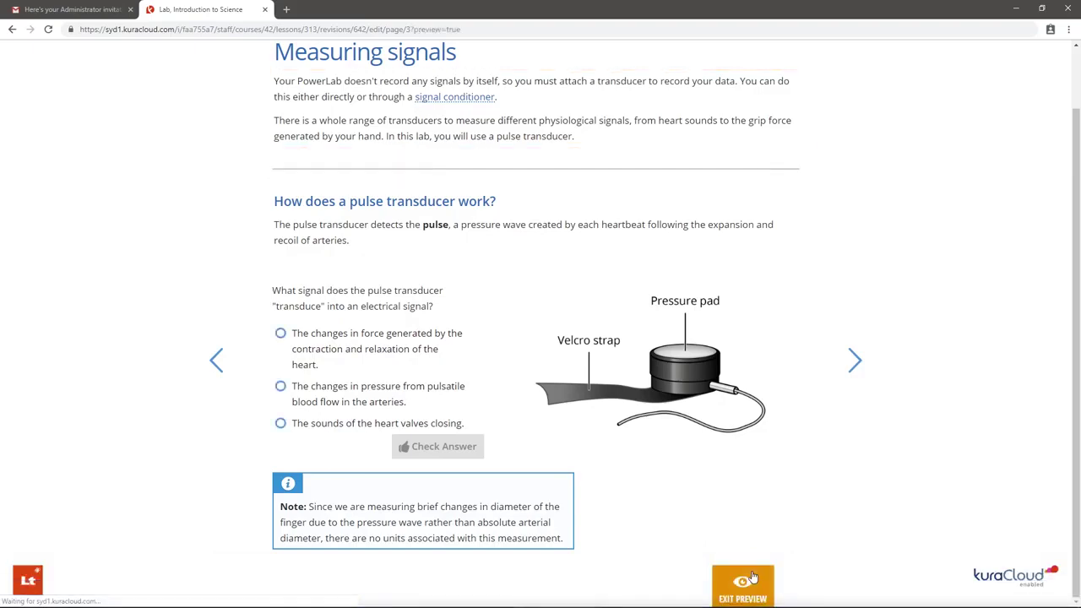
left_click(485, 101)
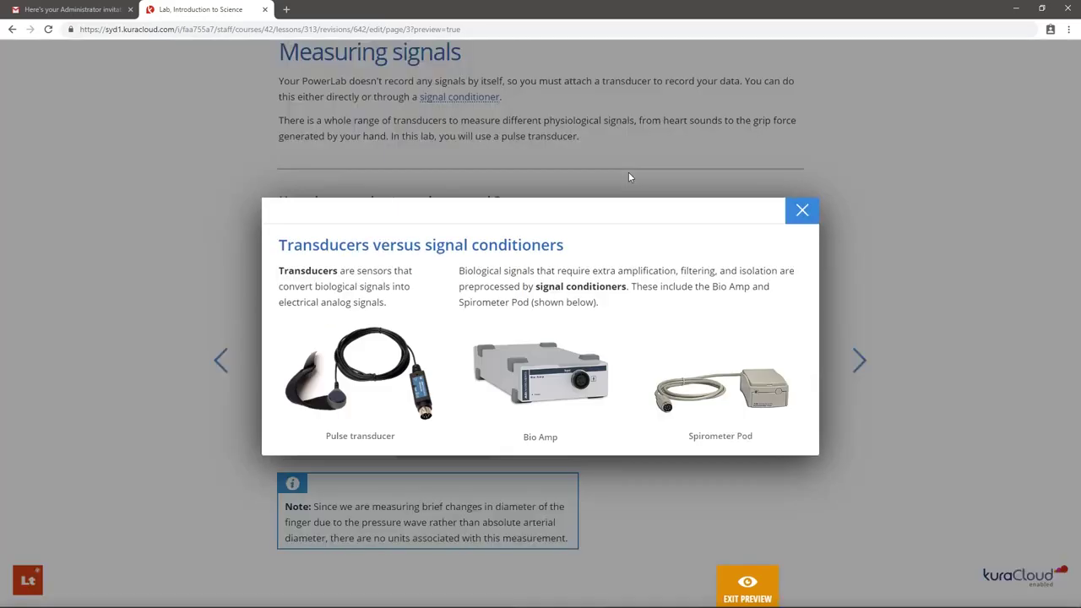
left_click(791, 216)
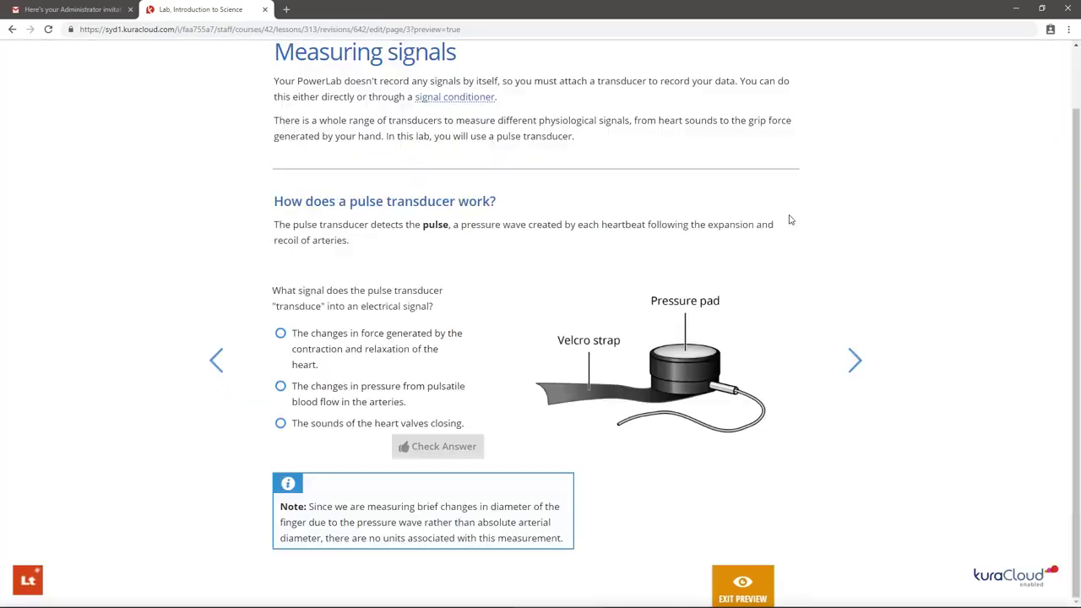
Exit preview, look over the lesson's popups list, and close the Lab lesson
left_click(721, 576)
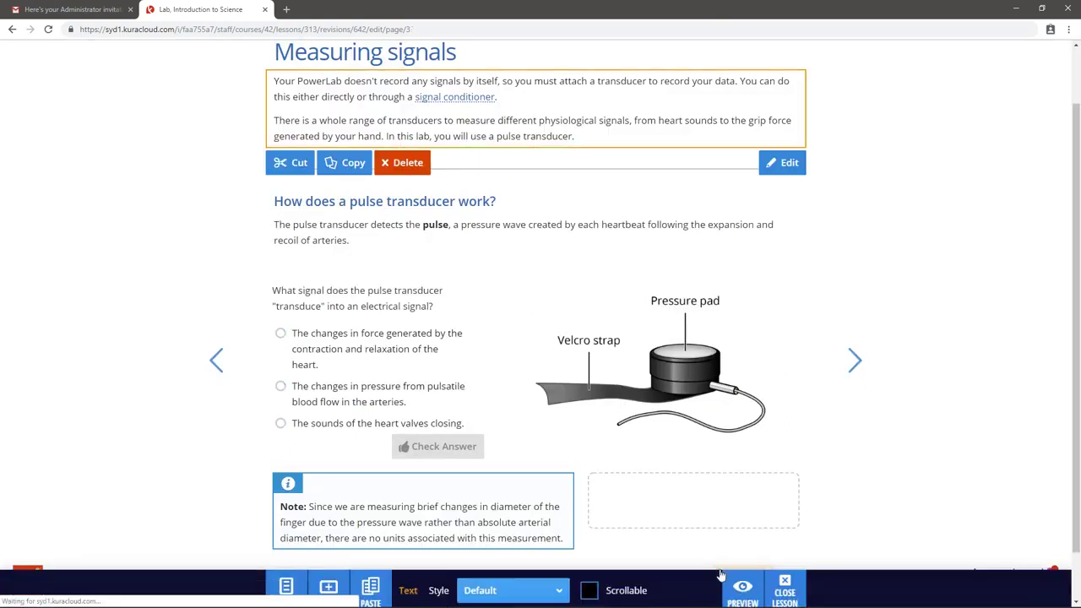
left_click(301, 578)
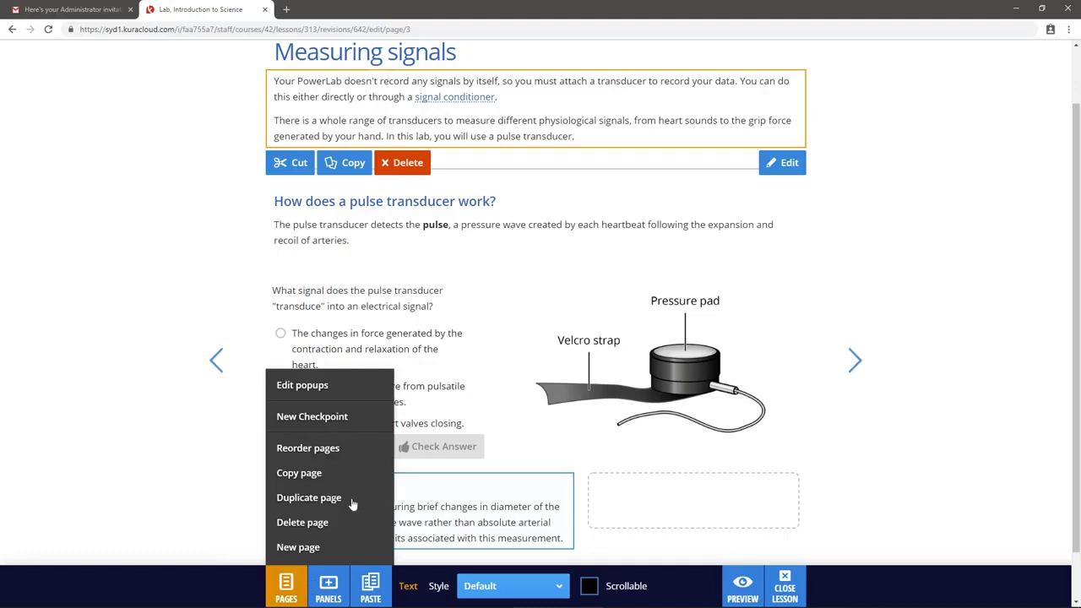
left_click(364, 393)
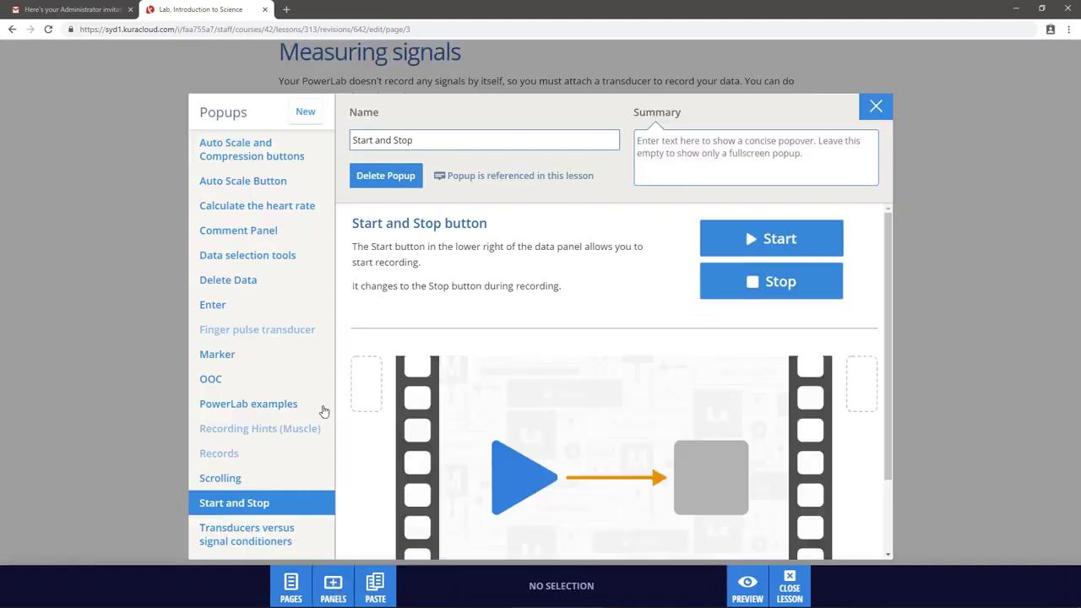
scroll(273, 321, "down", 2)
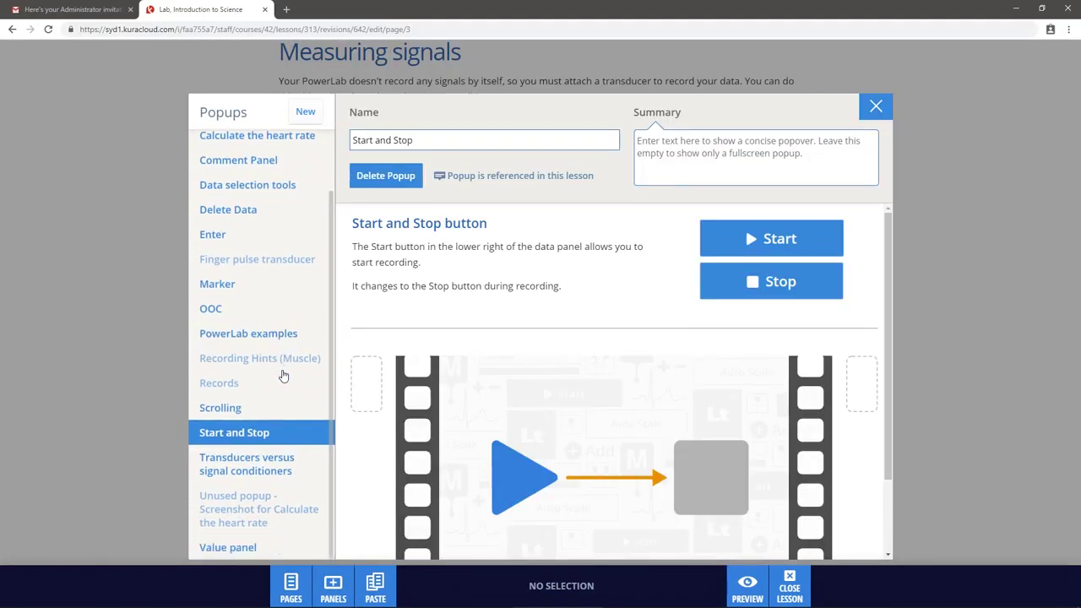
left_click(889, 104)
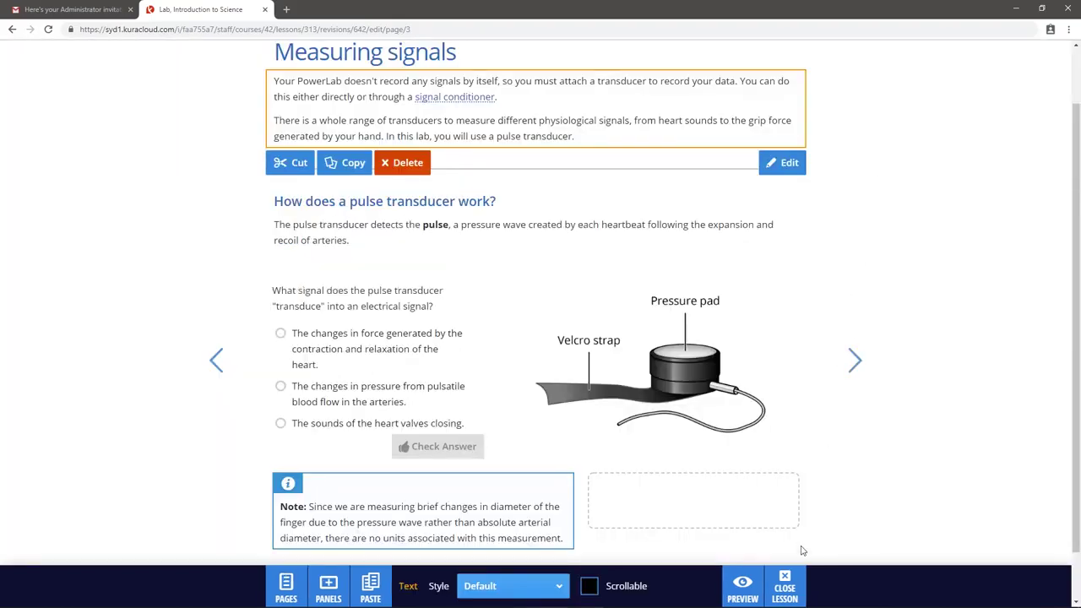
left_click(802, 575)
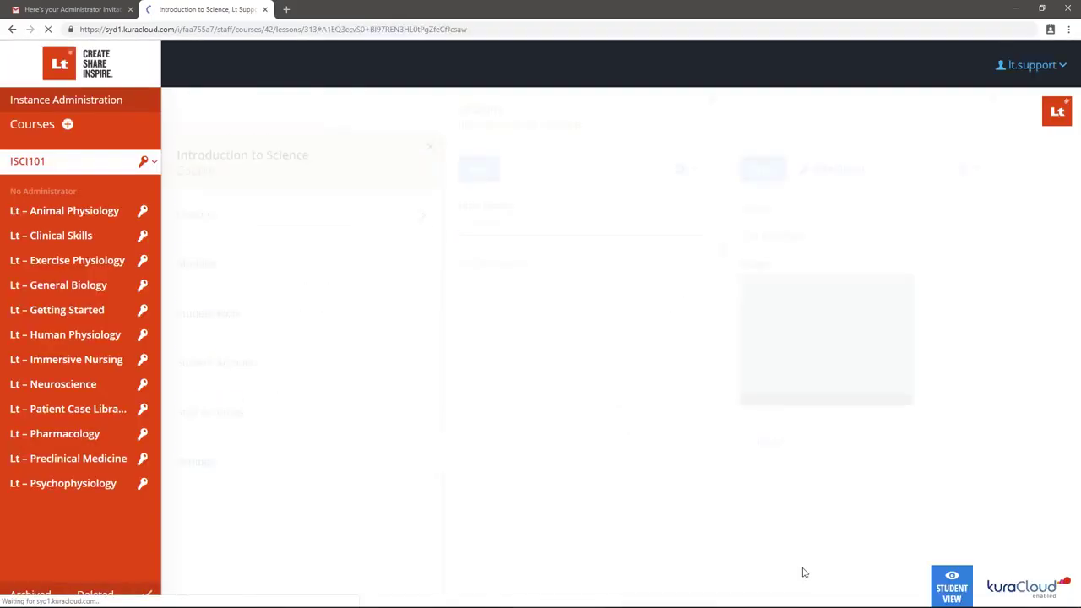